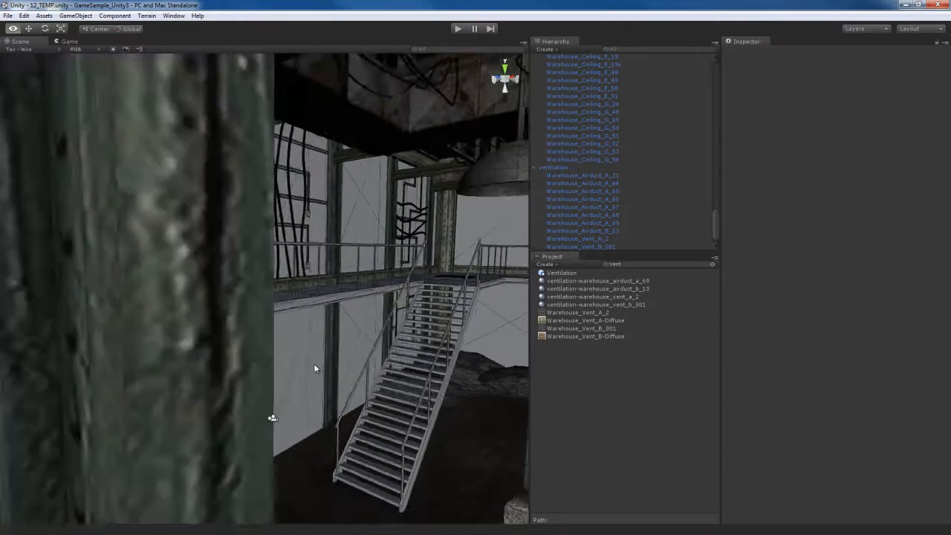
- Select the Warehouse_Stairs object and change its material's shader to Bumped Specular
mouse_move(313, 363)
right_down()
mouse_move(335, 360)
mouse_move(341, 370)
mouse_move(304, 375)
right_up()
click(263, 358)
click(240, 337)
click(278, 222)
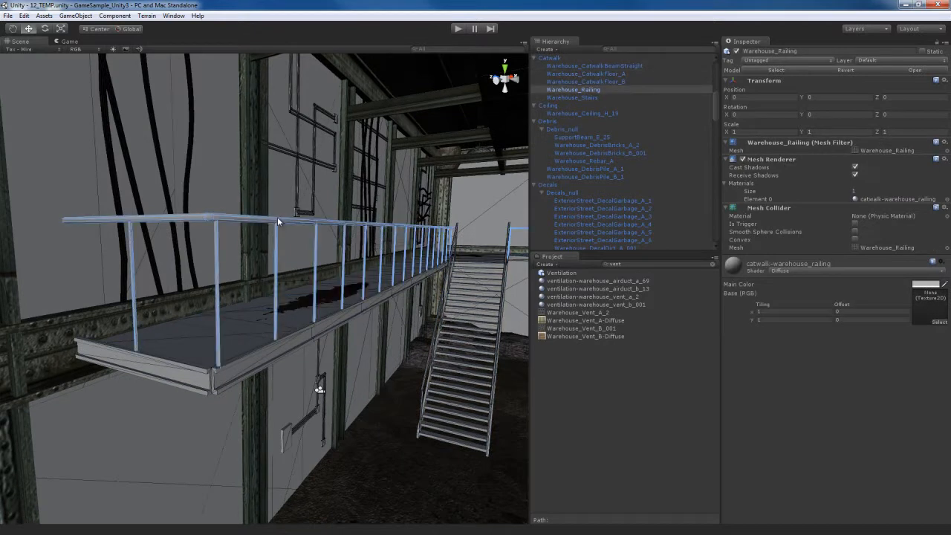
right_drag(413, 375, 265, 344)
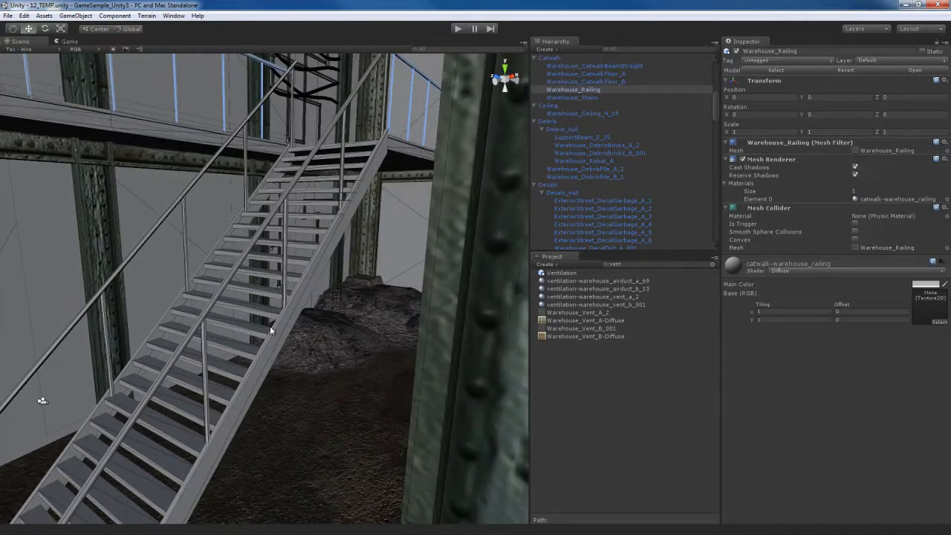
click(270, 327)
key(f)
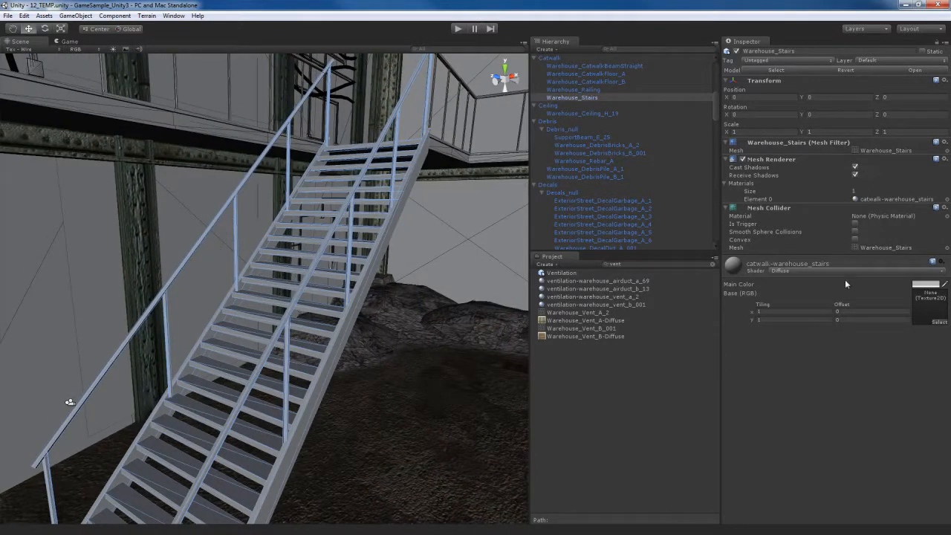
click(842, 269)
click(825, 296)
click(817, 271)
click(810, 289)
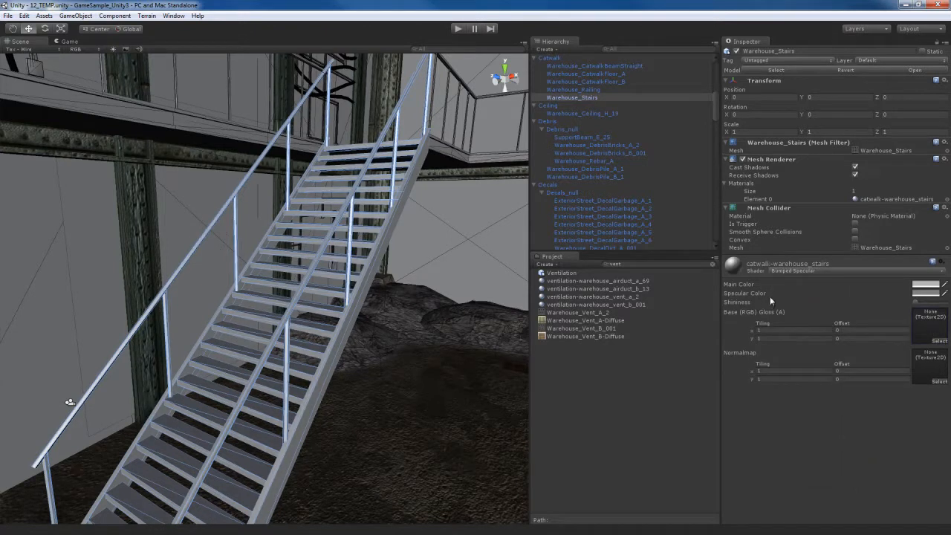
- Find the stairs textures and assign Warehouse_Stairs-Diffuse as base and Warehouse_Stairs-Bump as a fixed normal map on the stairs material
click(653, 265)
text(stairs)
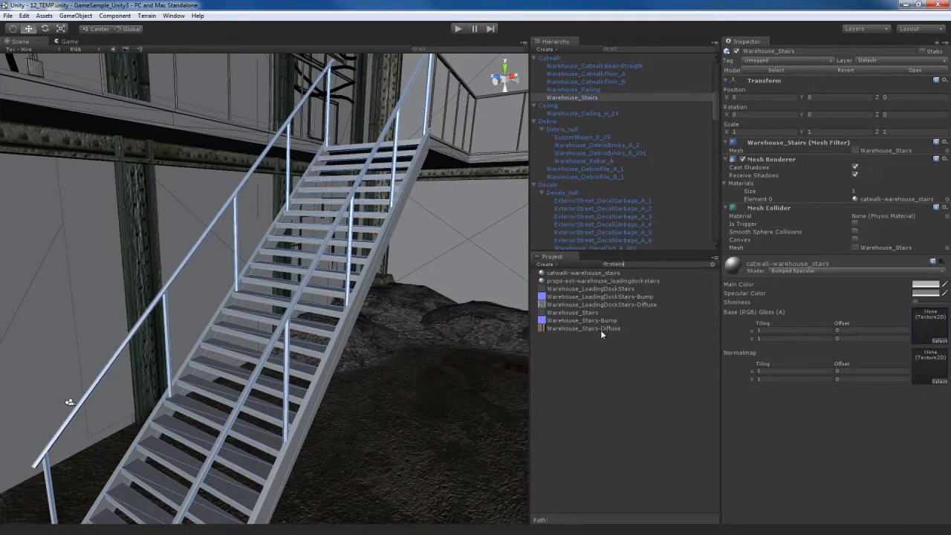
drag(582, 327, 927, 327)
drag(603, 323, 927, 368)
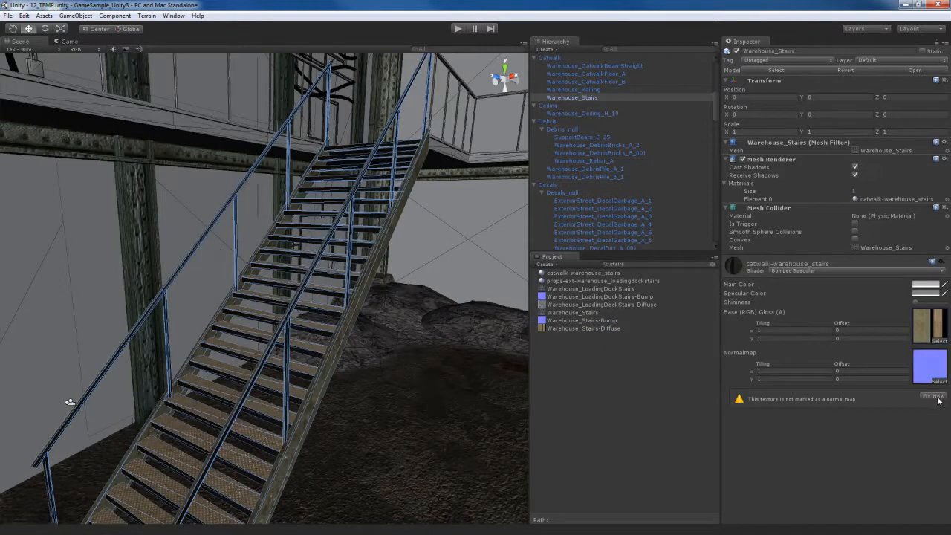
- Enable Generate Alpha from Greyscale for the Warehouse_Stairs-Diffuse texture and apply the import settings
click(930, 324)
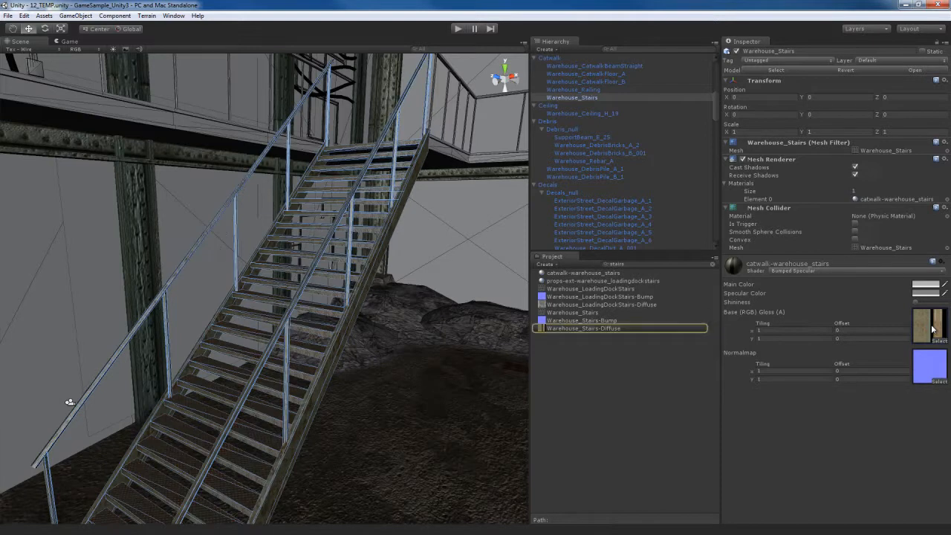
click(628, 328)
click(783, 121)
click(938, 173)
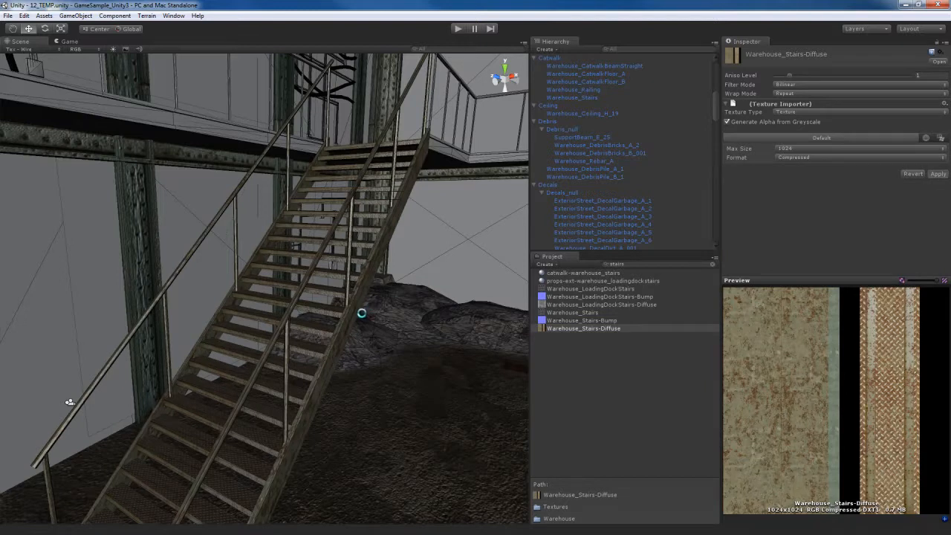
- Select the Warehouse_CatwalkBeamStraight object and change its material's shader to Bumped Specular
right_drag(366, 366, 327, 319)
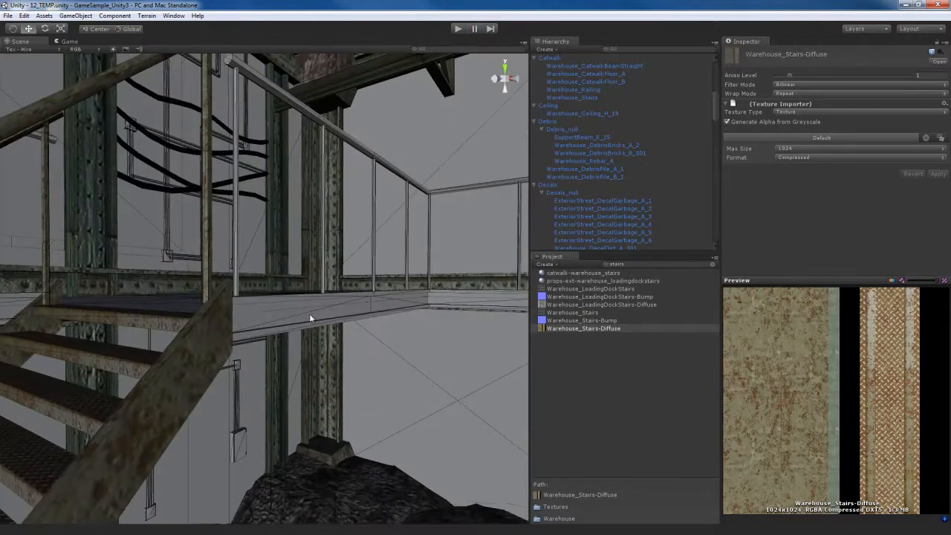
click(308, 310)
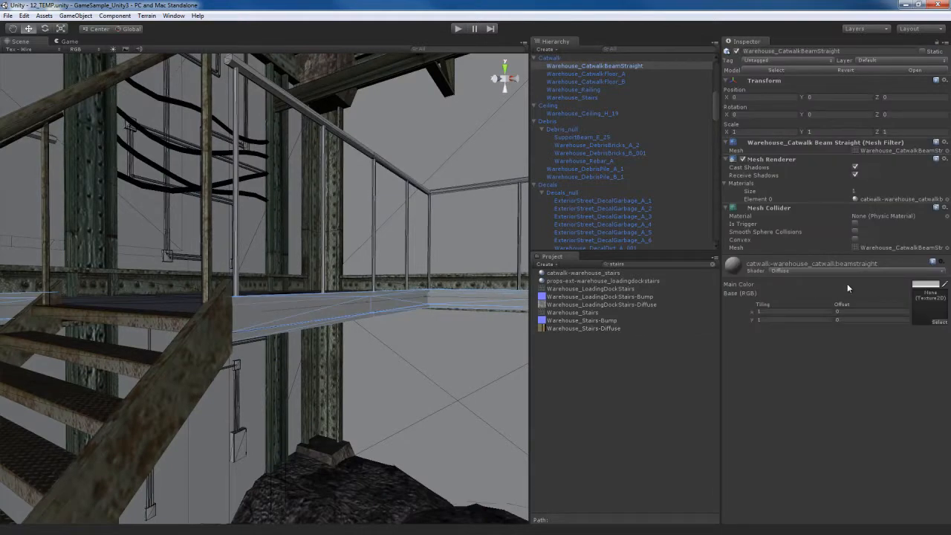
click(860, 270)
click(821, 286)
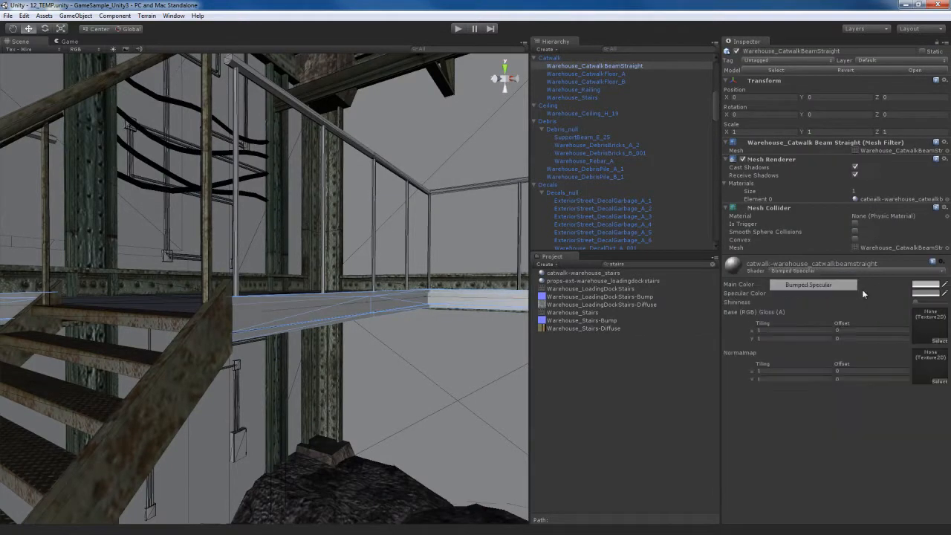
- Find the catwalk textures and assign Warehouse_CatwalkBeamStraight-Diffuse as base and Warehouse_CatwalkBeamStraight-Bump as a fixed normal map on the beam material
click(663, 265)
text(catwalk)
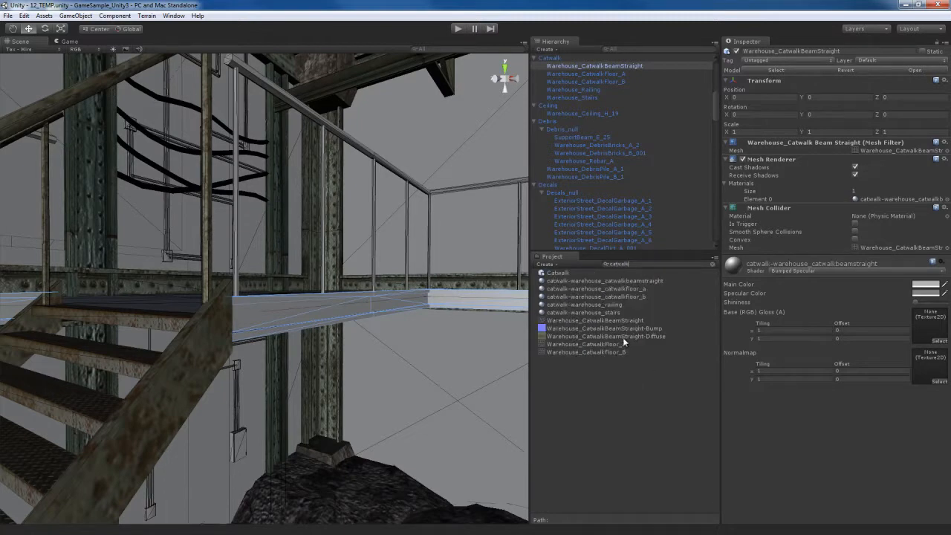
drag(599, 336, 929, 326)
drag(617, 332, 930, 368)
click(934, 399)
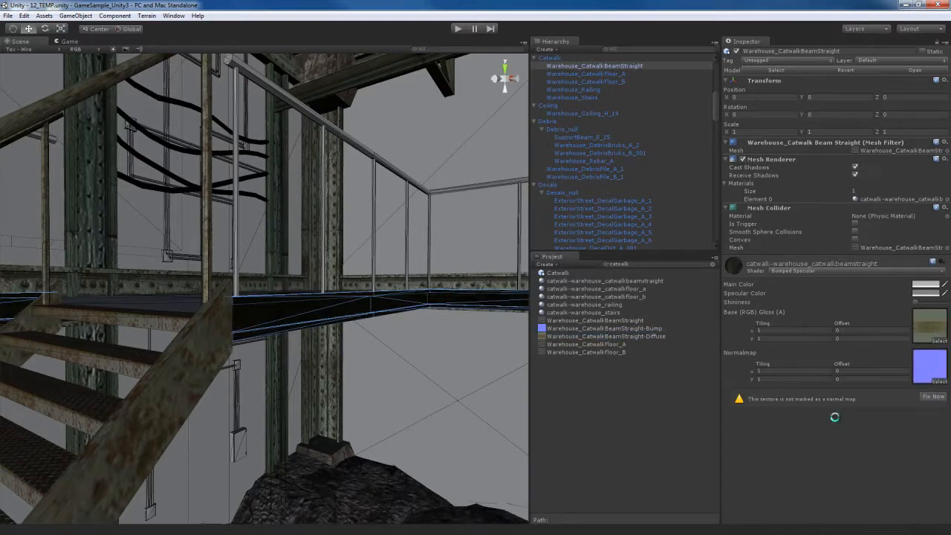
- Enable Generate Alpha from Greyscale for the Warehouse_CatwalkBeamStraight-Diffuse texture
click(933, 333)
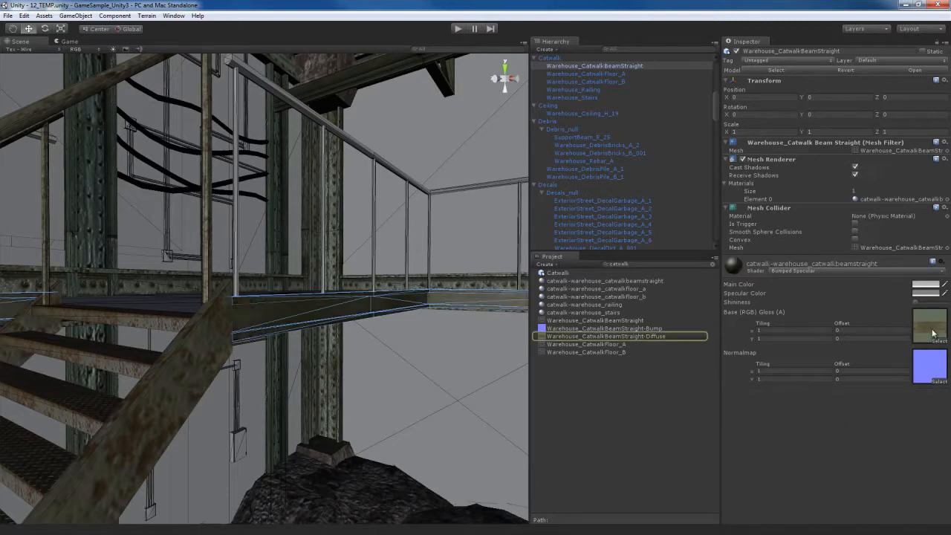
click(651, 336)
click(787, 122)
- Select the Warehouse_Railing object along the catwalk and change its material's shader to Specular
right_drag(433, 378, 321, 324)
key(a)
click(387, 311)
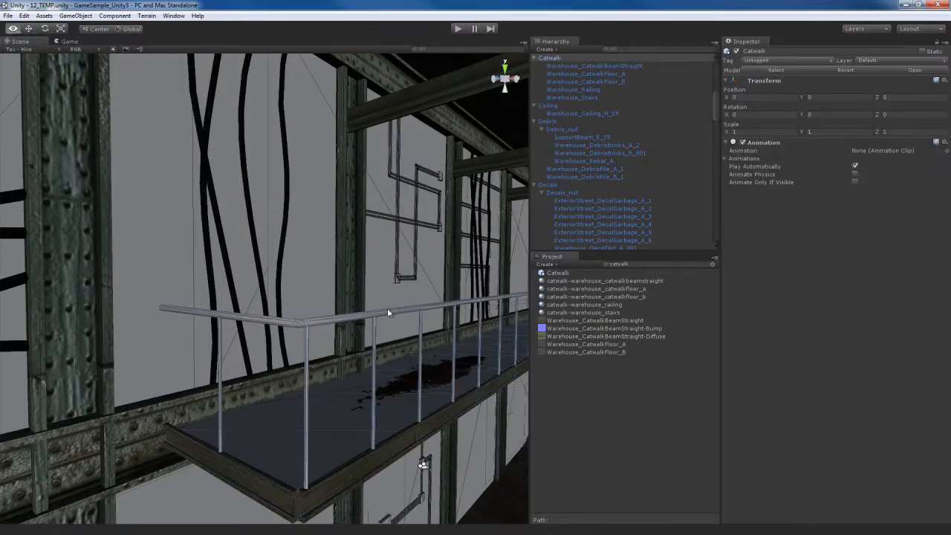
right_drag(387, 312, 347, 283)
click(347, 284)
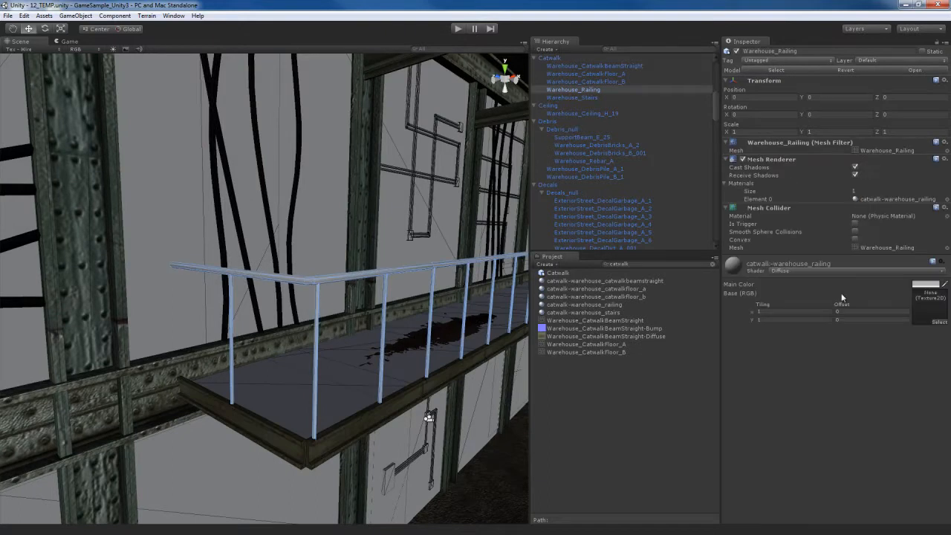
click(840, 271)
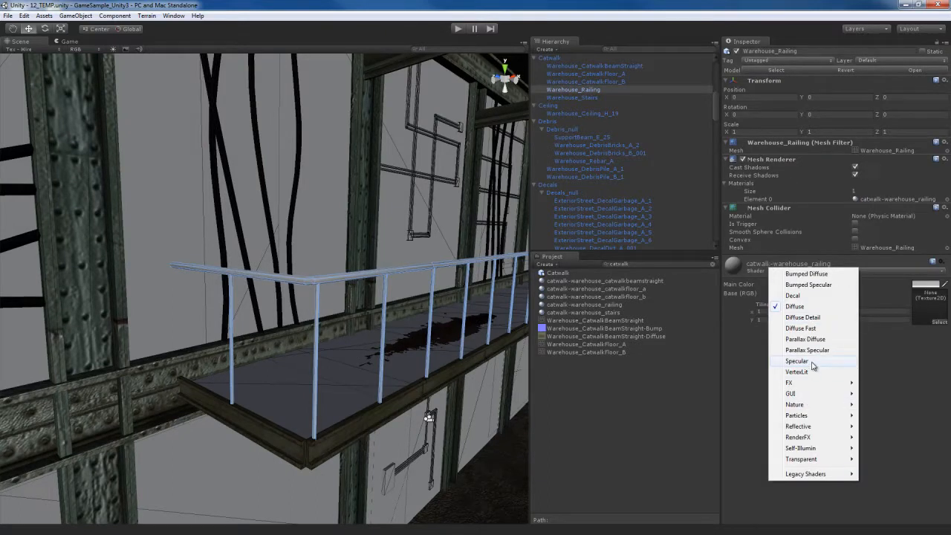
click(809, 362)
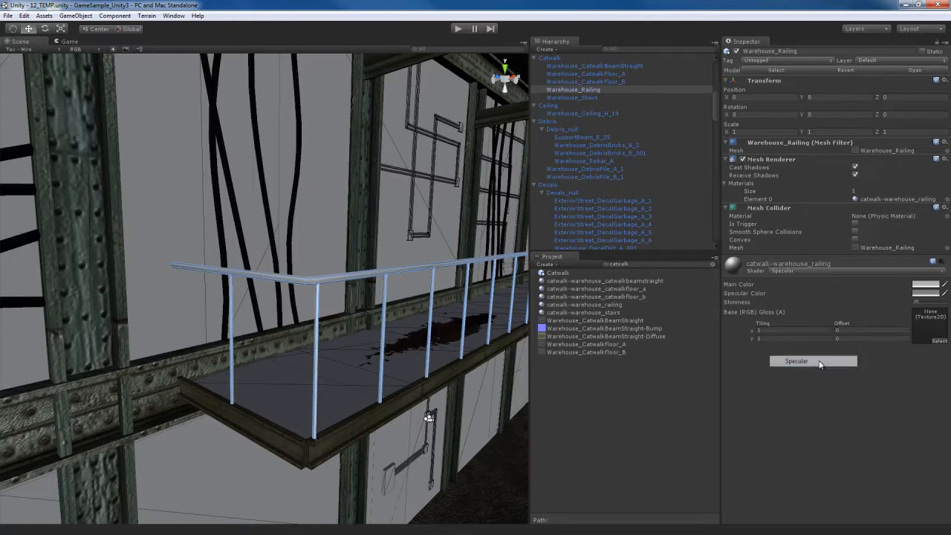
- Find and assign Warehouse_Railing_A-Diffuse as the railing's base texture, and apply Generate Alpha from Greyscale to that texture
click(650, 265)
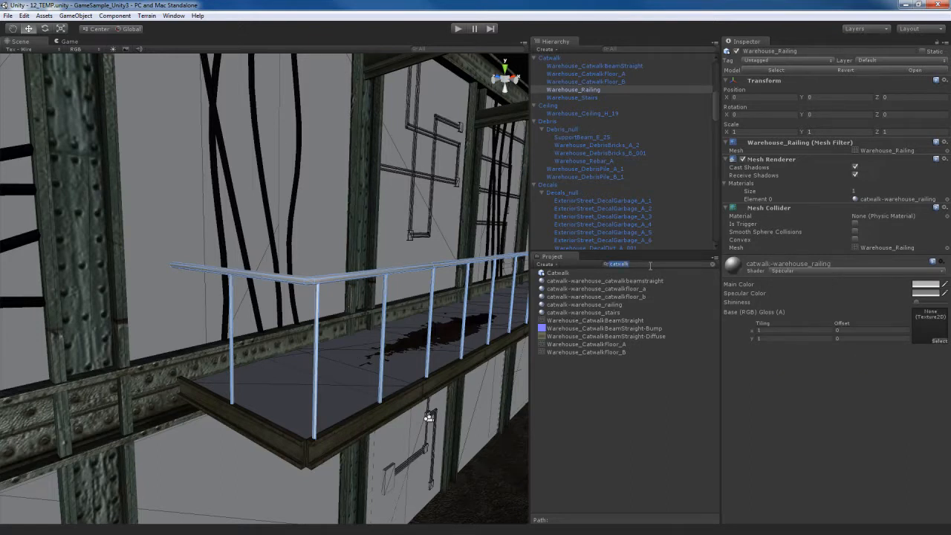
text(railing)
drag(584, 287, 934, 331)
double_click(933, 331)
click(937, 173)
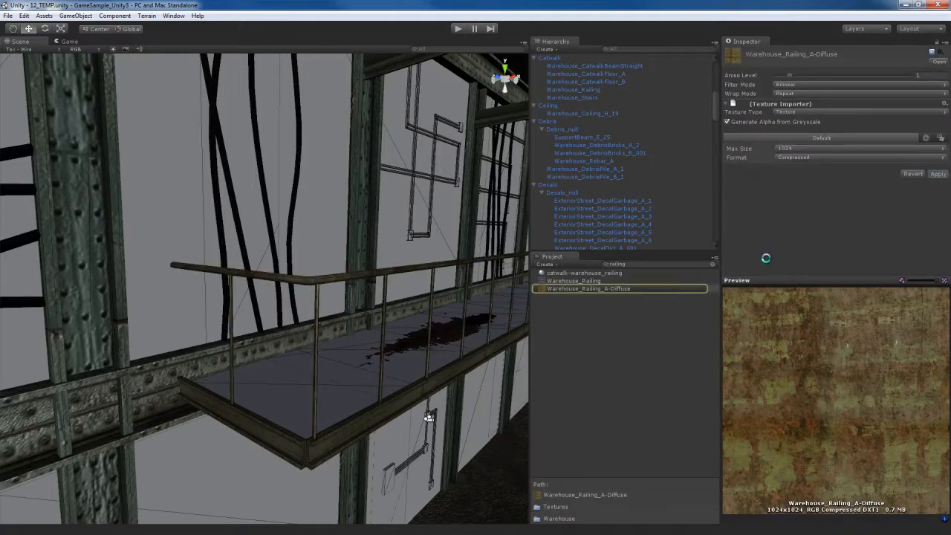
- Select the Warehouse_CatwalkFloor_A object and change its material's shader to Bumped Specular
alt+drag(420, 335, 369, 341)
click(322, 364)
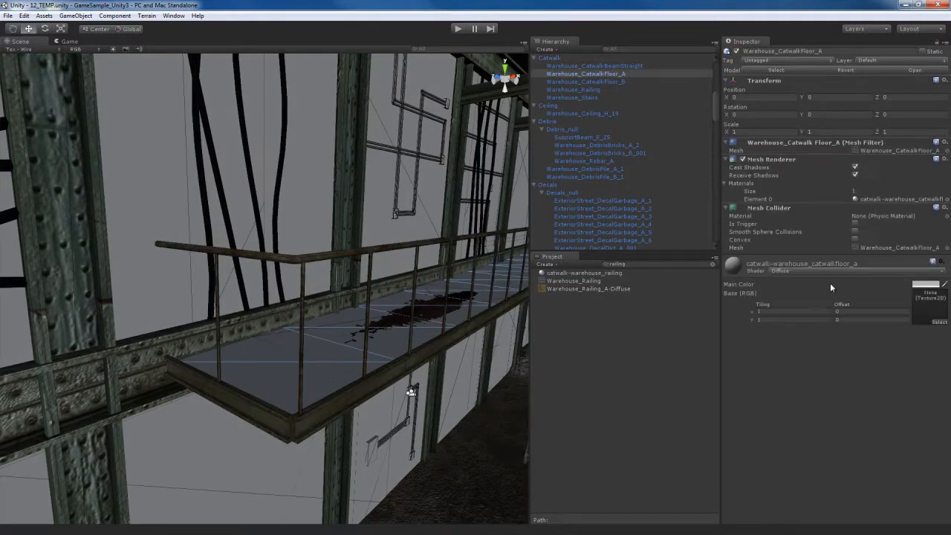
click(831, 272)
click(827, 285)
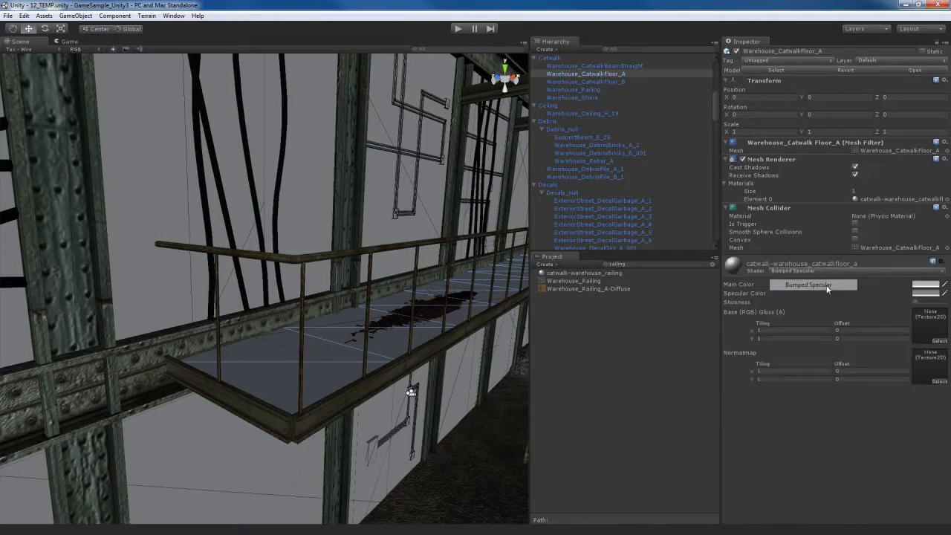
- Find the floor textures and assign Warehouse_IntFloor_D-Diffuse as base and Warehouse_IntFloor_D-Bump as a fixed normal map on the CatwalkFloor_A material
click(643, 265)
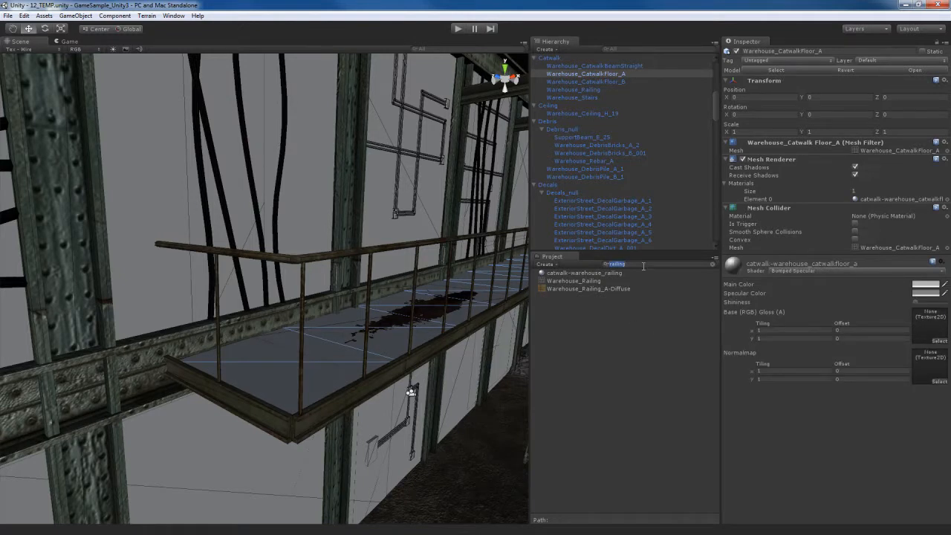
text(catwalk)
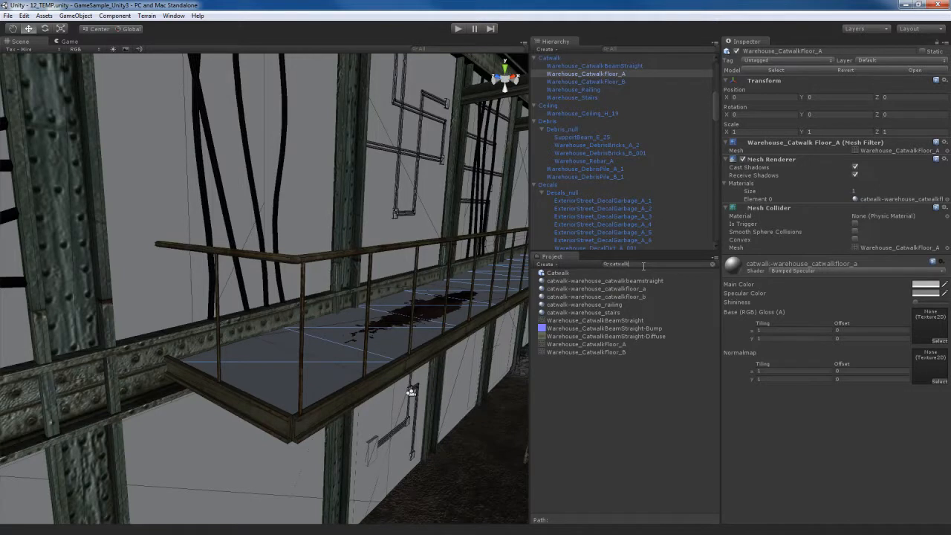
key(BackSpace)
key(BackSpace)
key(BackSpace)
key(BackSpace)
text(floo)
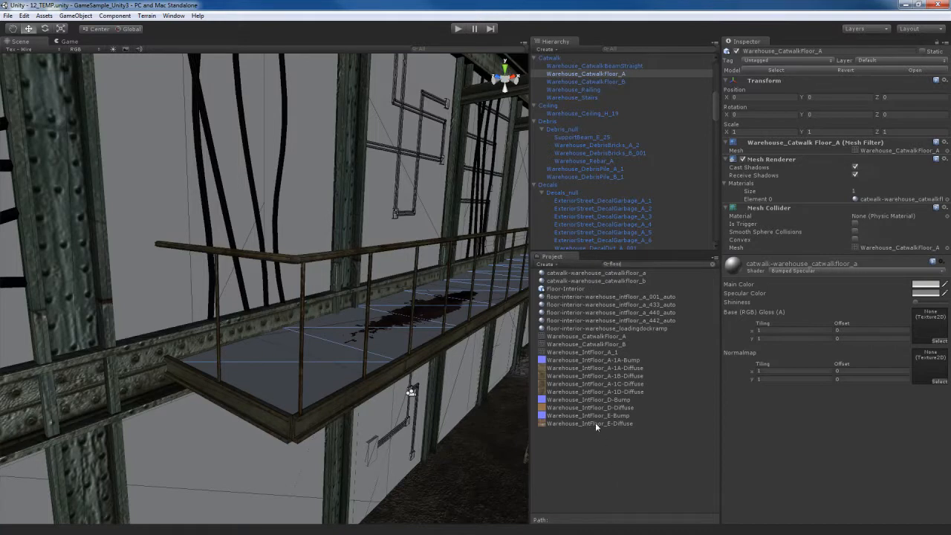
text(r)
drag(574, 406, 940, 329)
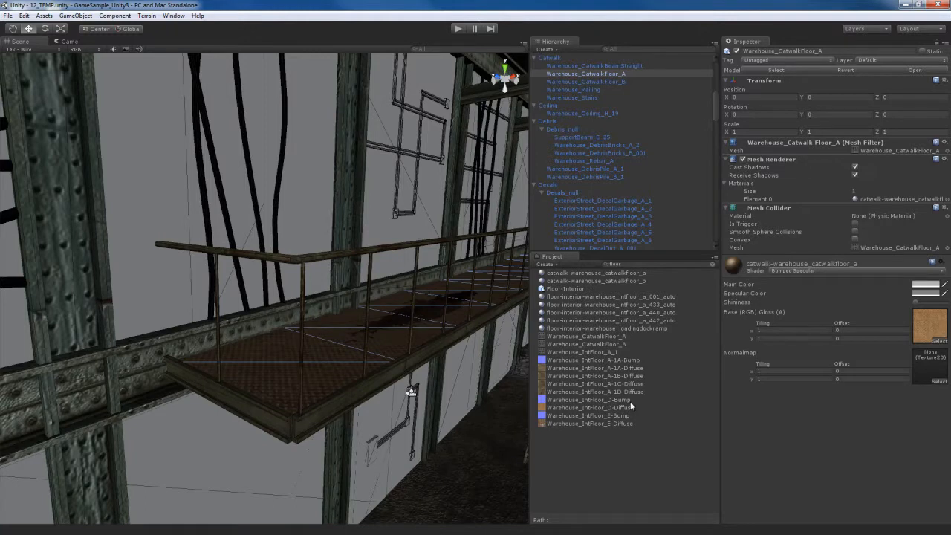
drag(594, 398, 921, 369)
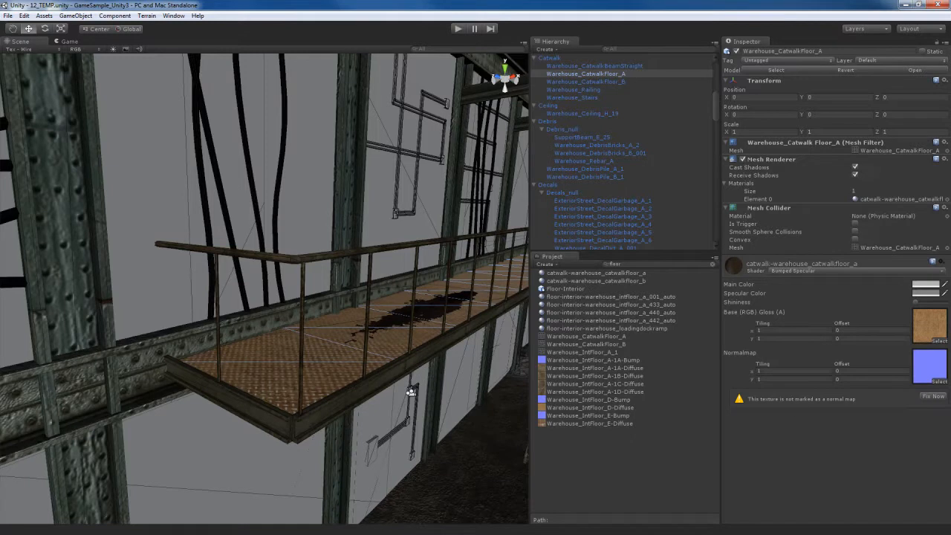
click(934, 398)
- Enable Generate Alpha from Greyscale for the Warehouse_IntFloor_D-Diffuse texture and apply the import settings
click(928, 327)
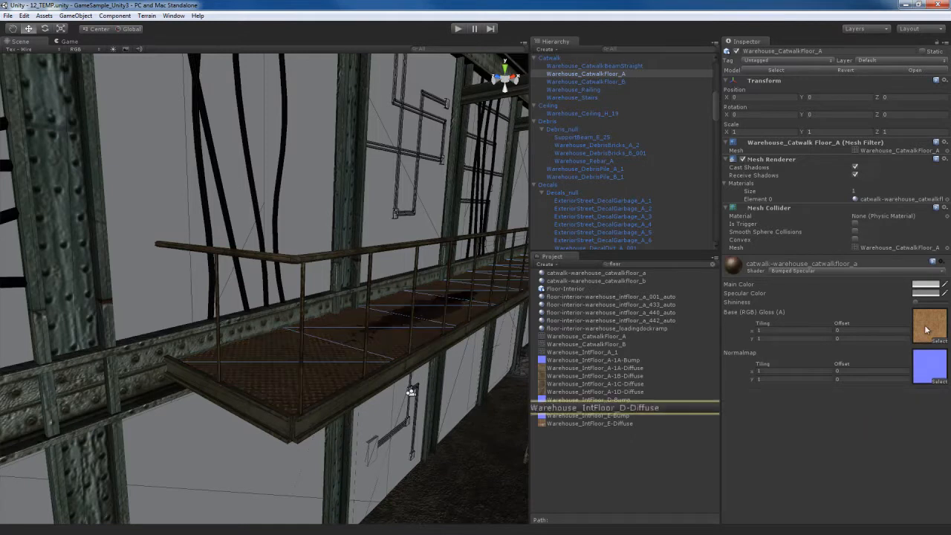
click(619, 408)
click(783, 121)
click(938, 174)
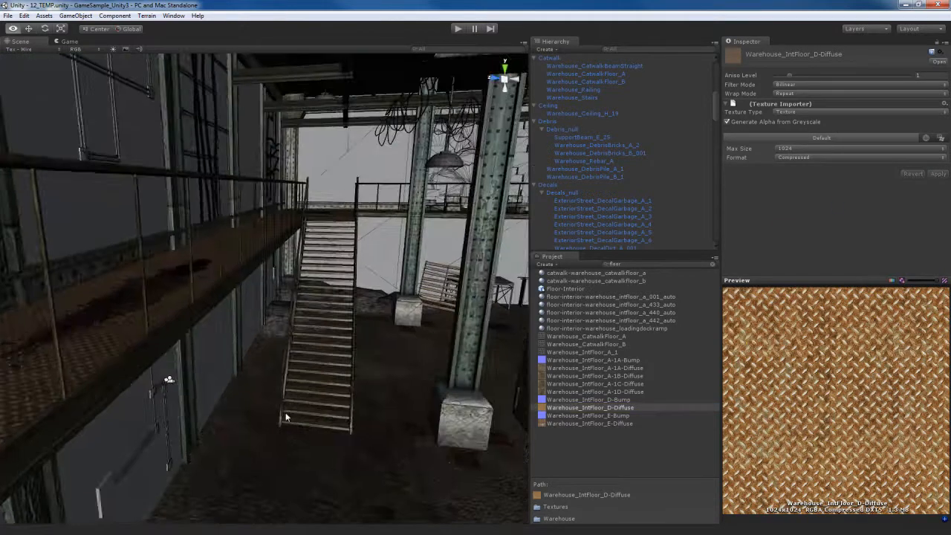
- Set Warehouse_CatwalkFloor_B's material to Bumped Specular, with Warehouse_IntFloor_E-Diffuse as base texture and Warehouse_IntFloor_E-Bump as normal map
key(w)
right_drag(287, 417, 274, 326)
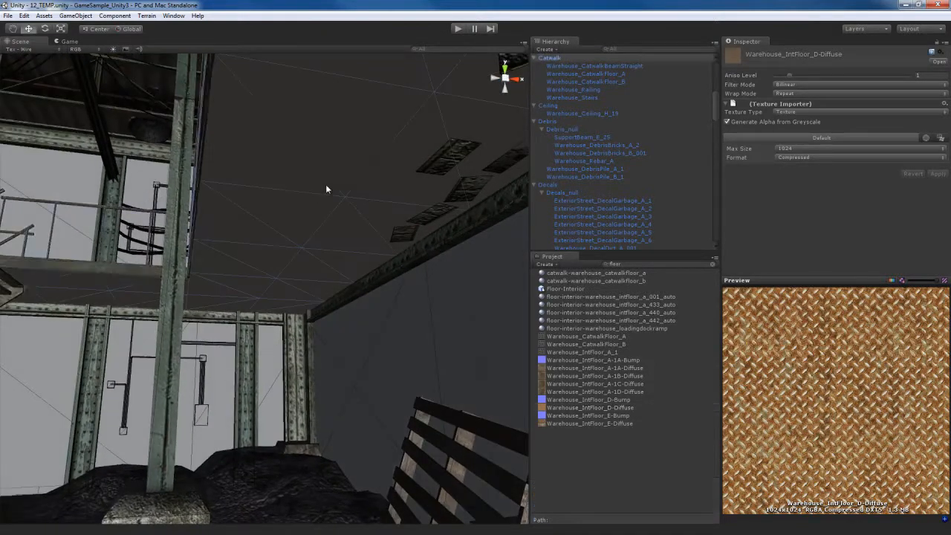
click(325, 188)
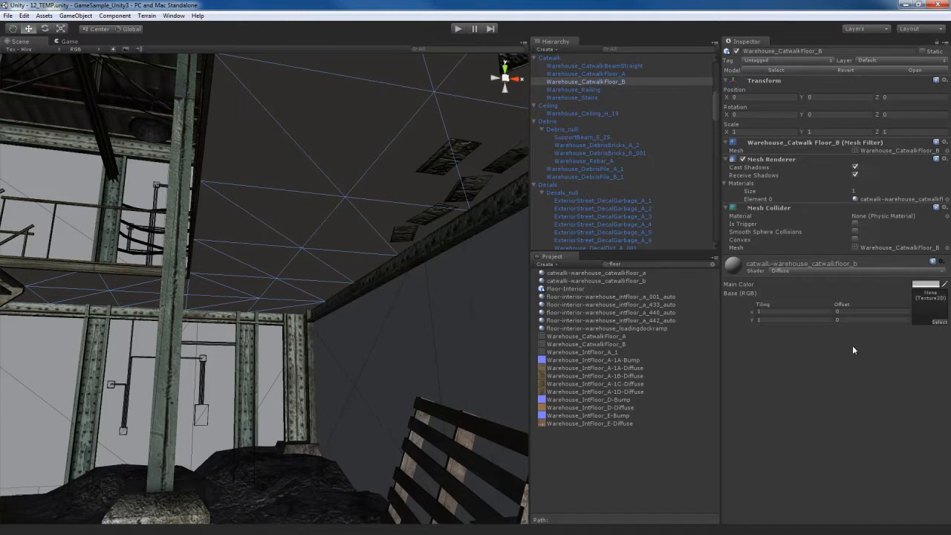
click(859, 271)
click(817, 289)
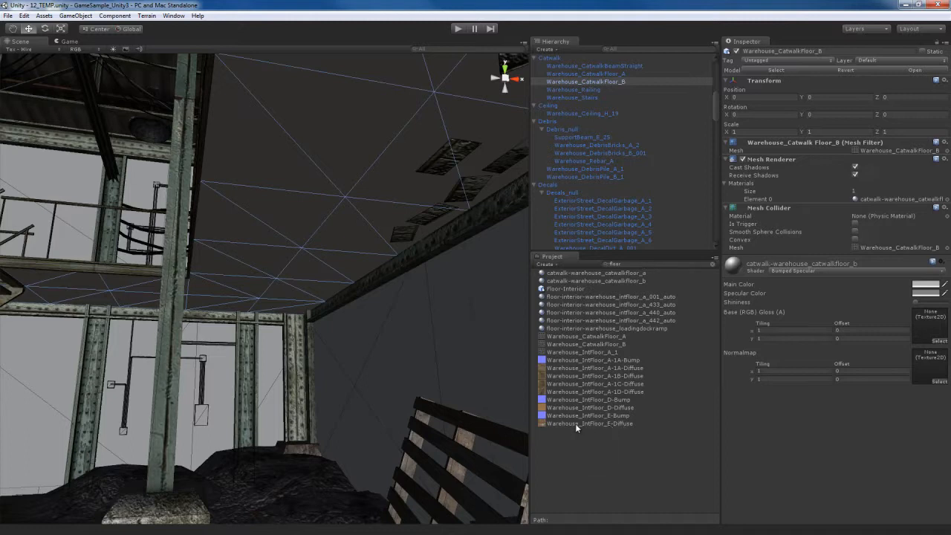
drag(587, 424, 927, 333)
drag(592, 418, 926, 367)
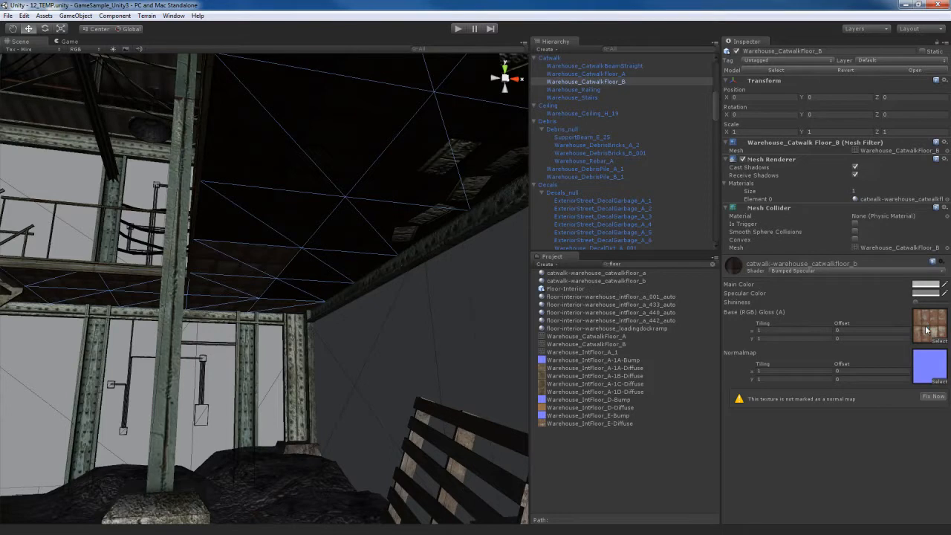
- Enable Generate Alpha from Greyscale for the Warehouse_IntFloor_E-Diffuse texture and apply the import settings
click(924, 327)
click(605, 423)
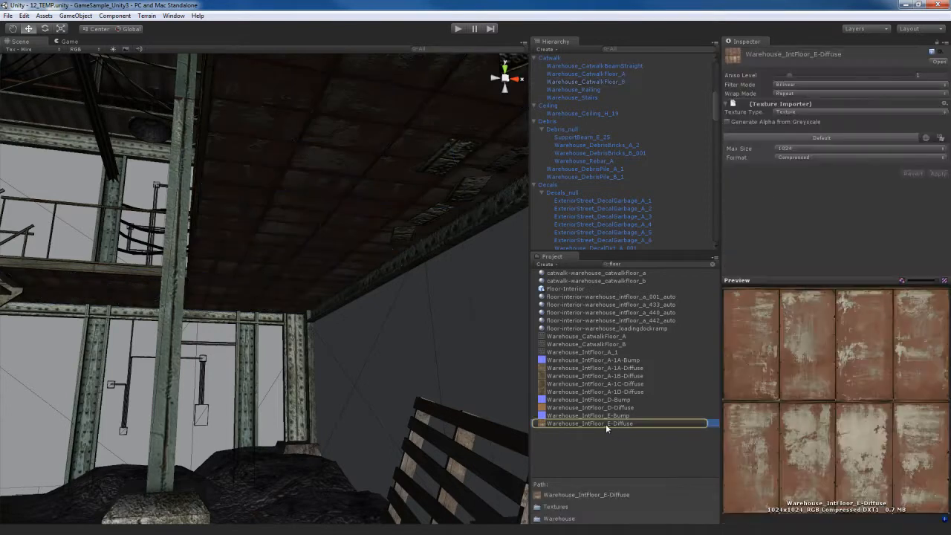
click(783, 121)
click(935, 174)
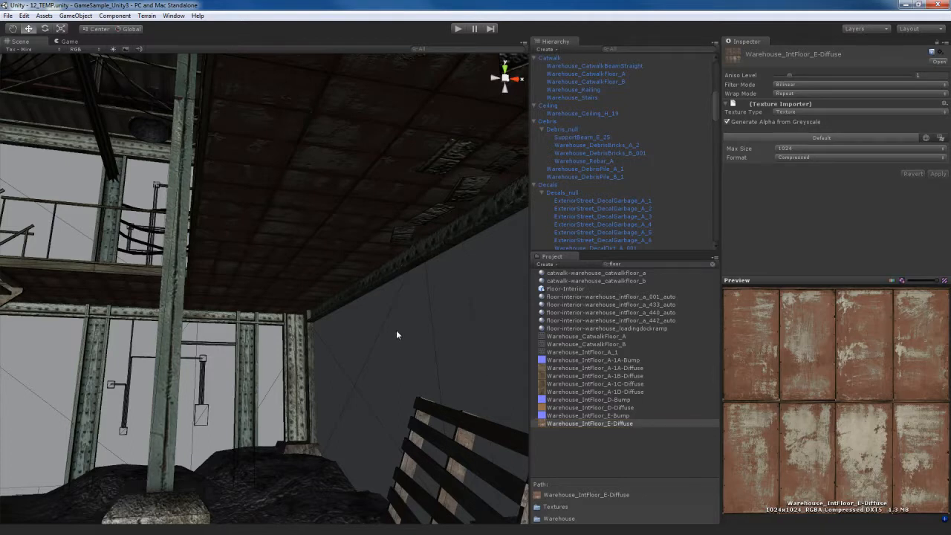
- Select the brick debris pieces beneath the CatwalkFloor_B panels and examine their material
right_drag(389, 301, 410, 275)
click(358, 262)
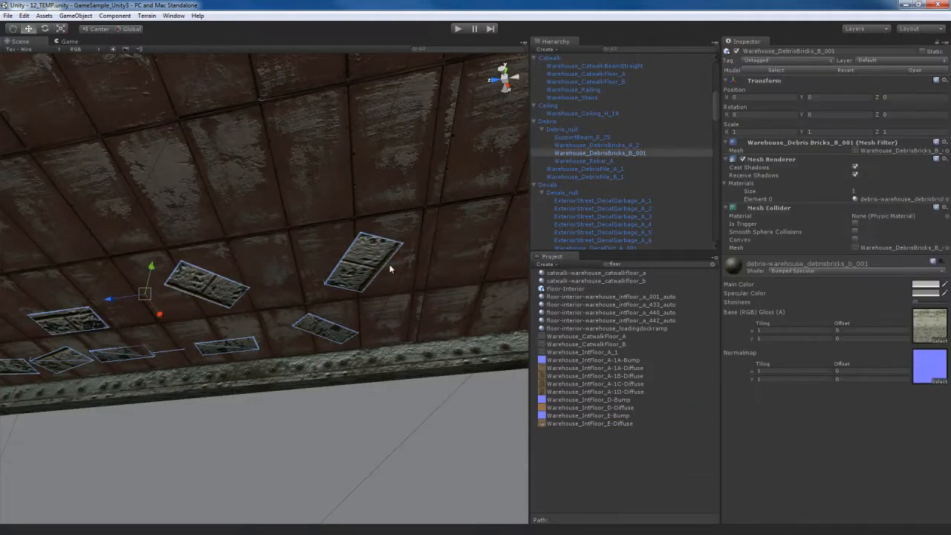
- Switch the transform handle to Pivot and lower Warehouse_CatwalkFloor_B to a Y position of about -0.12
key(f)
right_drag(341, 279, 299, 311)
click(273, 249)
key(f)
right_drag(355, 292, 310, 287)
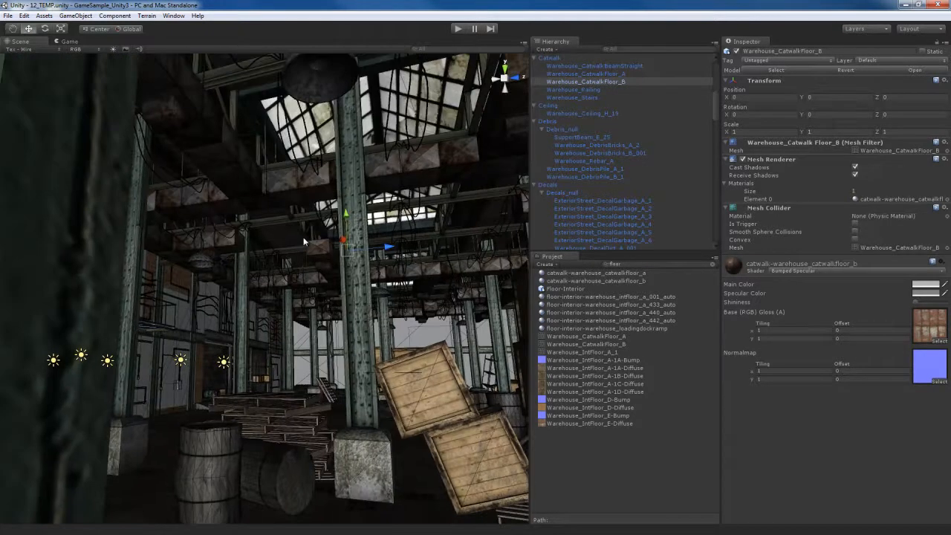
right_drag(340, 215, 125, 147)
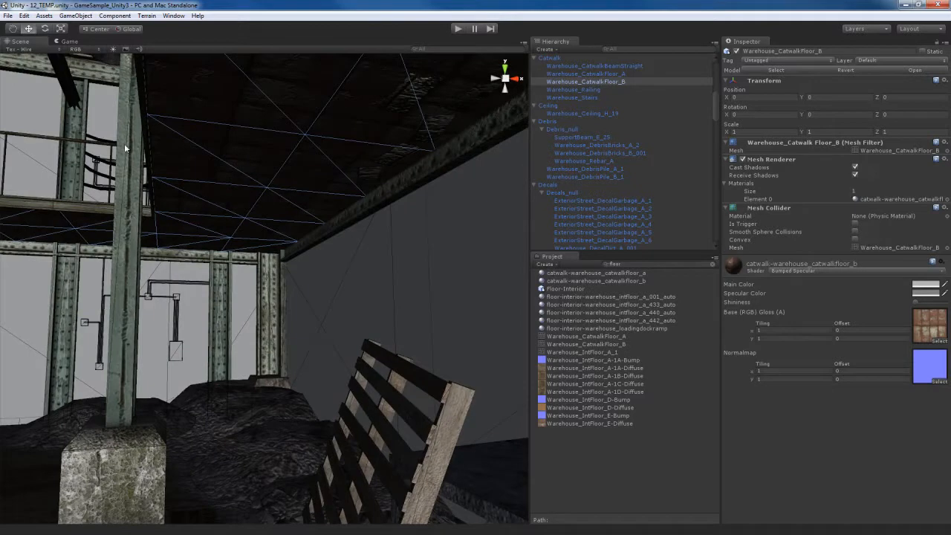
click(99, 29)
right_drag(338, 353, 212, 376)
drag(144, 405, 144, 404)
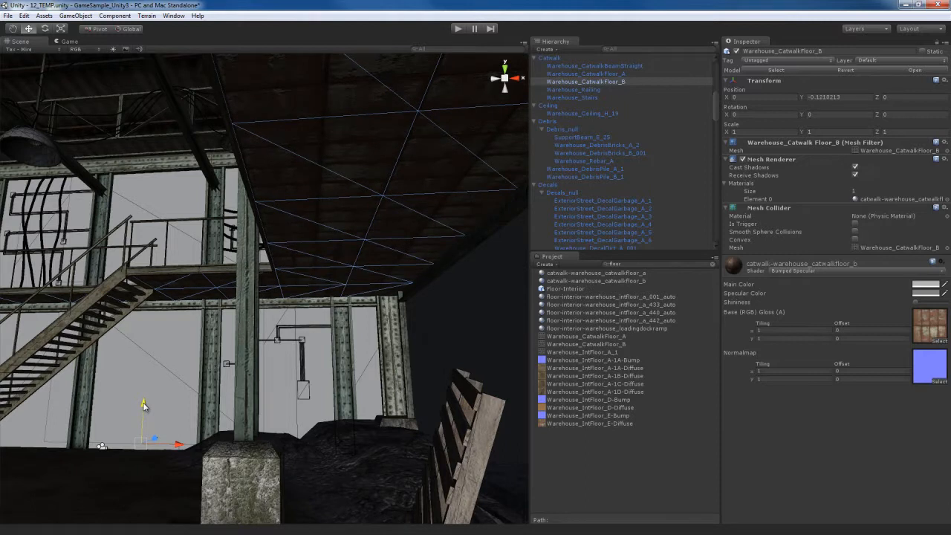
- Select the small Warehouse_Wallbox_D_59 junction boxes on the warehouse wall and look through the shader options for their material
key(w)
right_drag(347, 307, 335, 268)
key(s)
middle_drag(333, 265, 333, 282)
right_drag(332, 285, 275, 349)
key(w)
click(220, 342)
key(f)
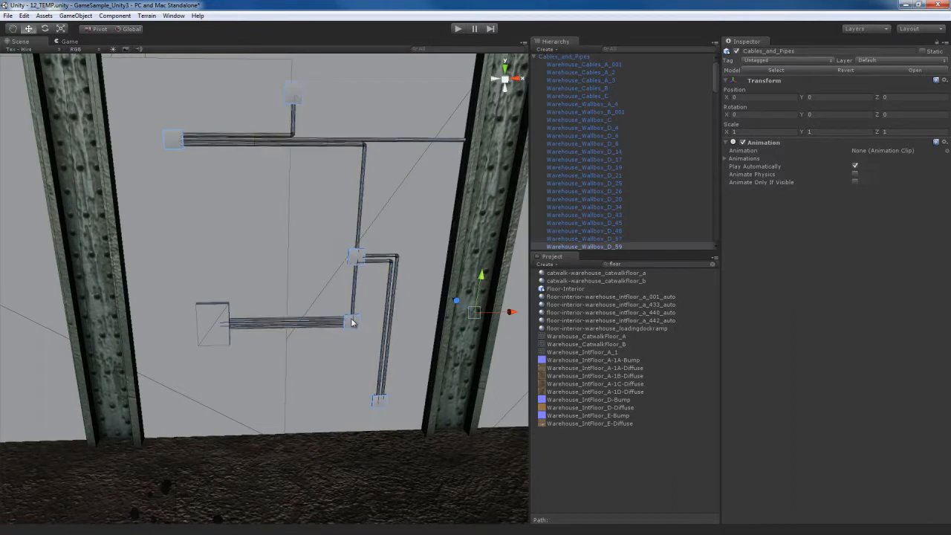
click(353, 321)
key(f)
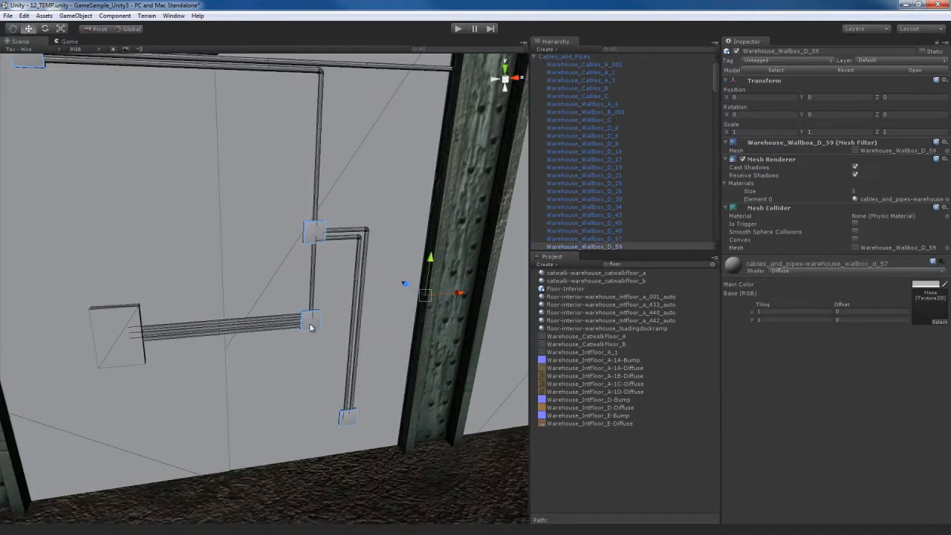
click(825, 272)
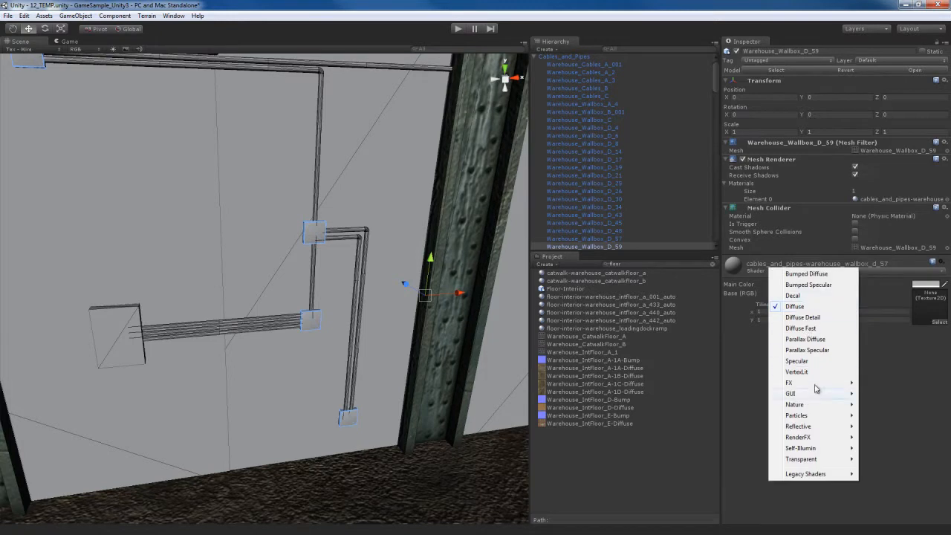
key(Escape)
- Search the project assets for "wallbox" and assign Warehouse_Wallbox_D-Diffuse as the base texture of Warehouse_Wallbox_D_59's material
click(639, 265)
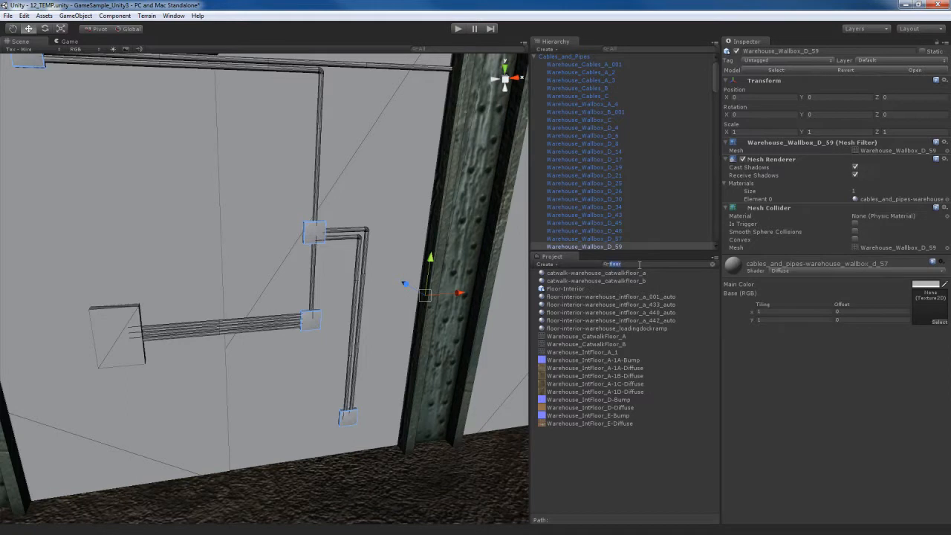
text(wall)
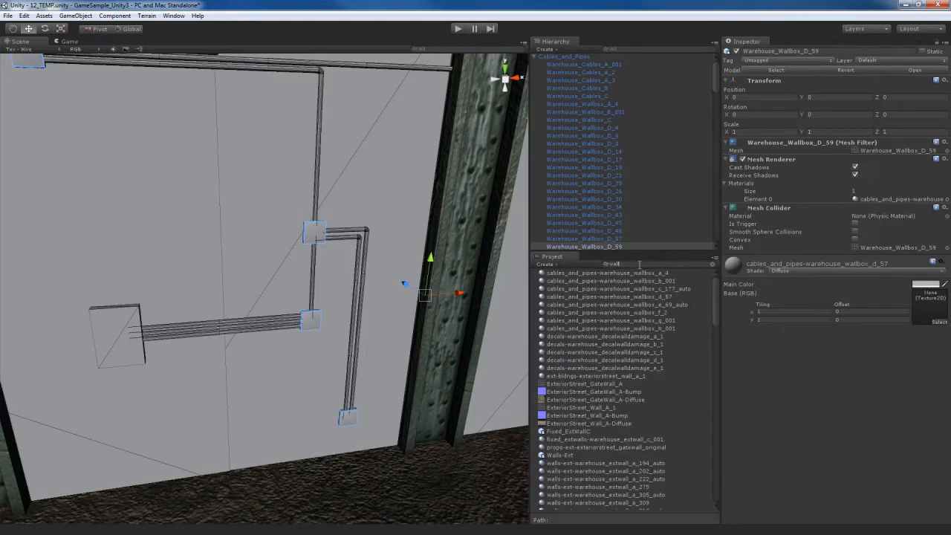
text(box)
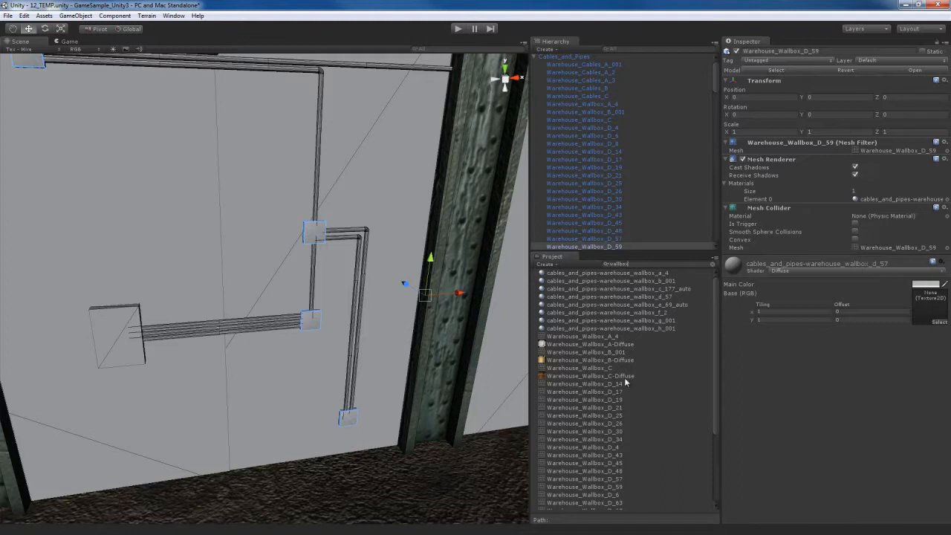
scroll(602, 391, down, 5)
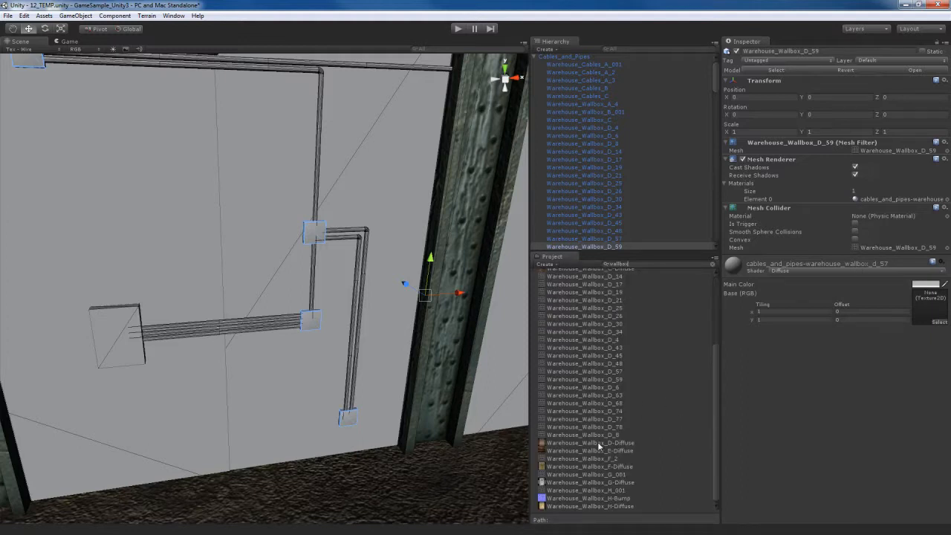
drag(594, 443, 937, 315)
- Set Warehouse_Wallbox_H_001's material to Bumped Specular, with Warehouse_Wallbox_H-Diffuse as base texture and Warehouse_Wallbox_H-Bump as normal map
mouse_move(331, 344)
right_down()
mouse_move(343, 336)
mouse_move(349, 298)
mouse_move(311, 272)
mouse_move(290, 341)
mouse_move(344, 331)
right_up()
key(w)
key(s)
key(a)
key(s)
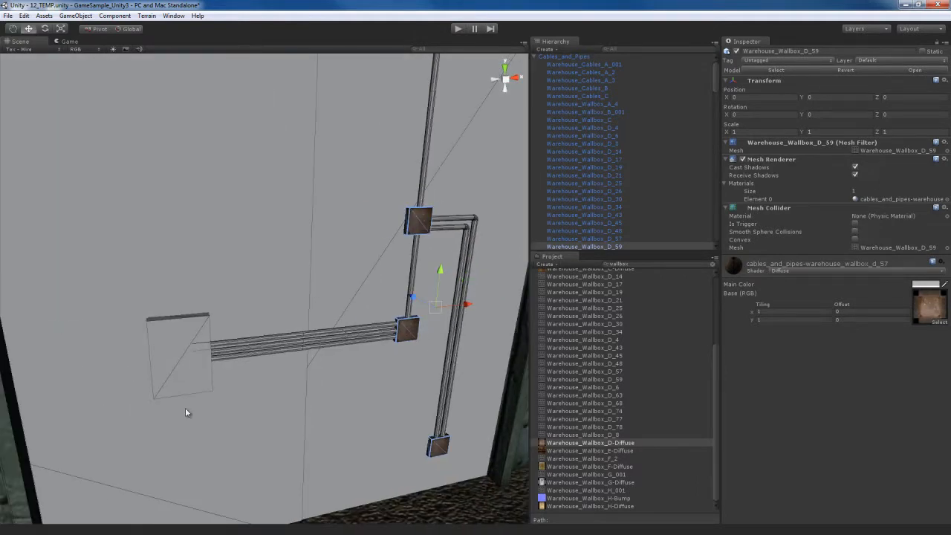
click(175, 378)
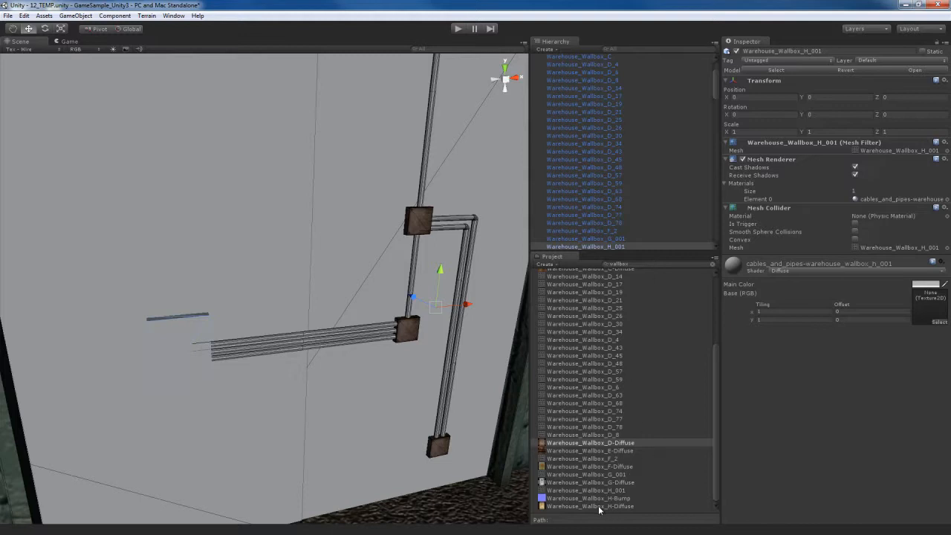
drag(598, 509, 927, 304)
click(861, 272)
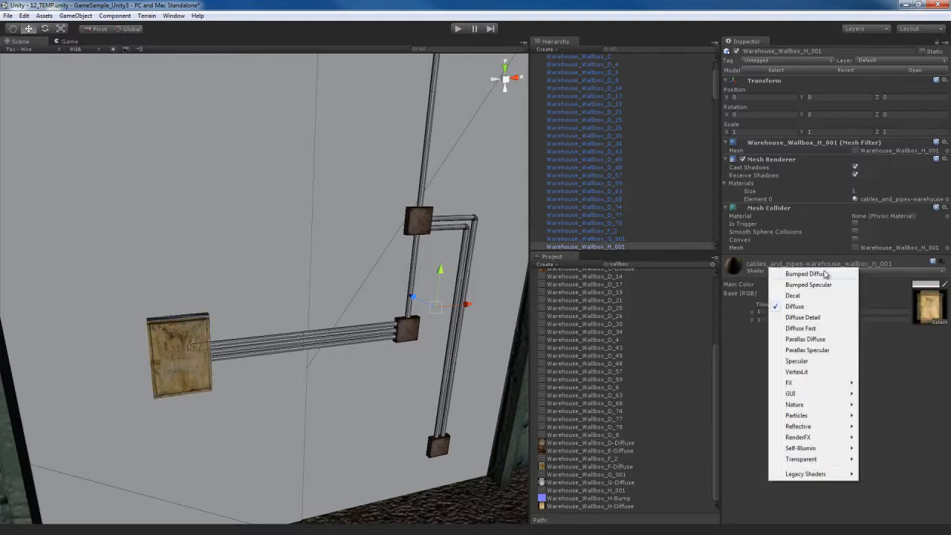
click(819, 286)
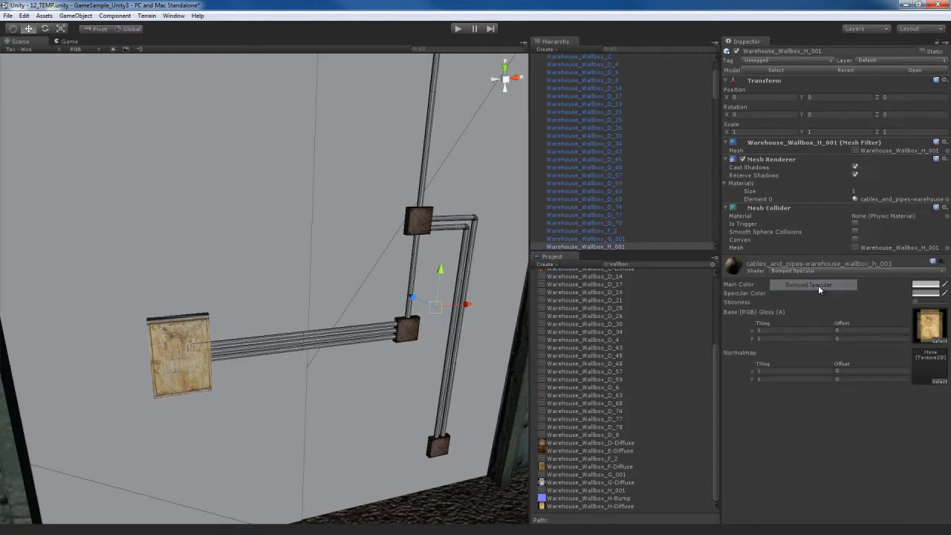
drag(606, 499, 933, 366)
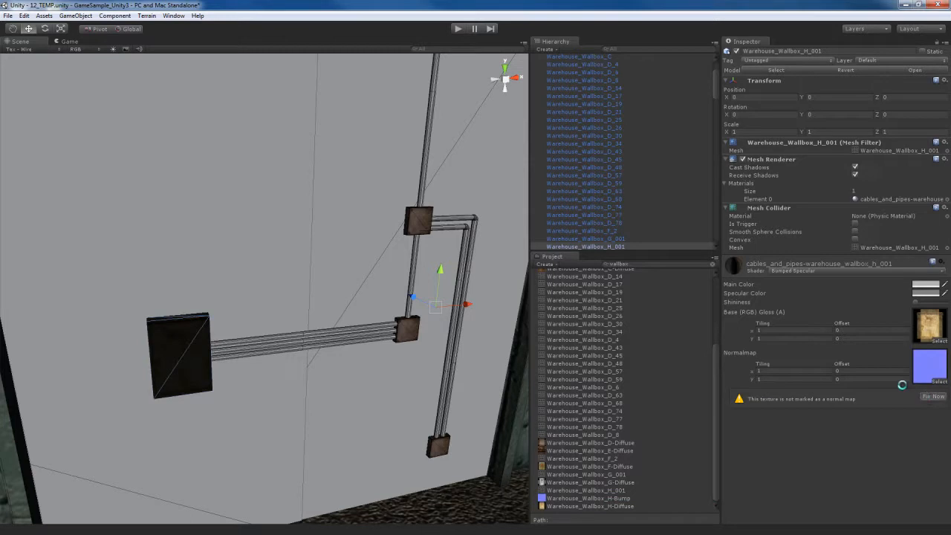
- Enable Generate Alpha from Greyscale for the Warehouse_Wallbox_H-Diffuse texture and apply the import settings
click(613, 506)
click(772, 124)
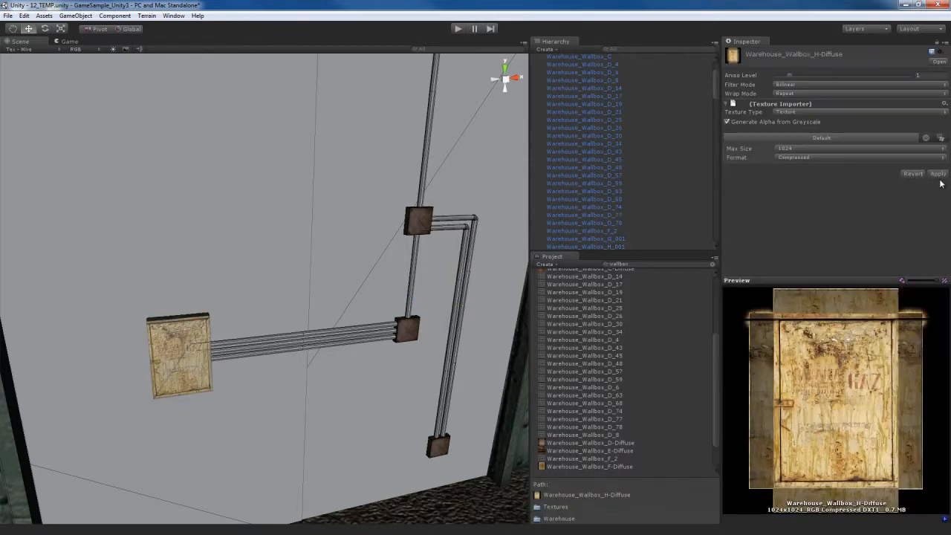
- On the Warehouse_Wallbox_C pipes, assign Warehouse_Wallbox_E-Diffuse to the wallbox_e_69_auto material and Warehouse_Wallbox_C-Diffuse to the wallbox_c_177_auto material
key(d)
right_drag(409, 346, 413, 343)
key(w)
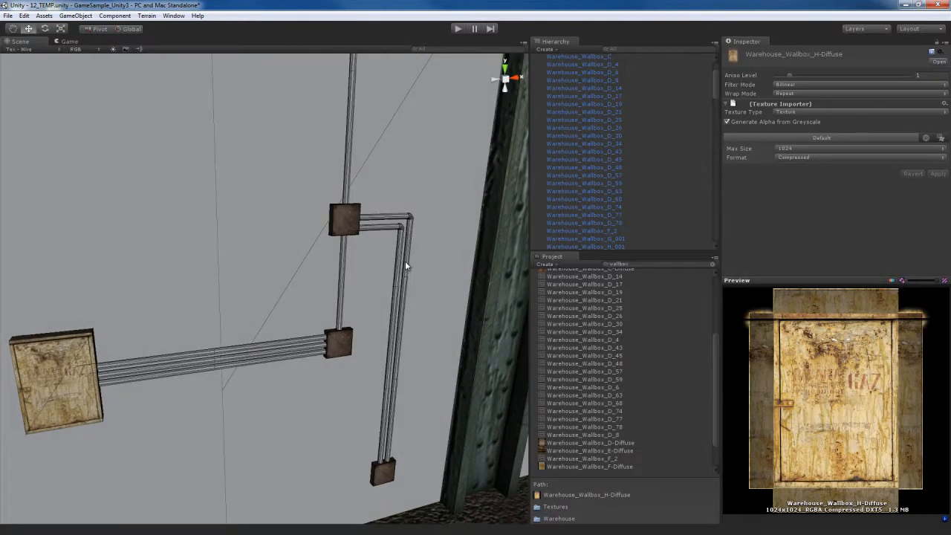
click(405, 261)
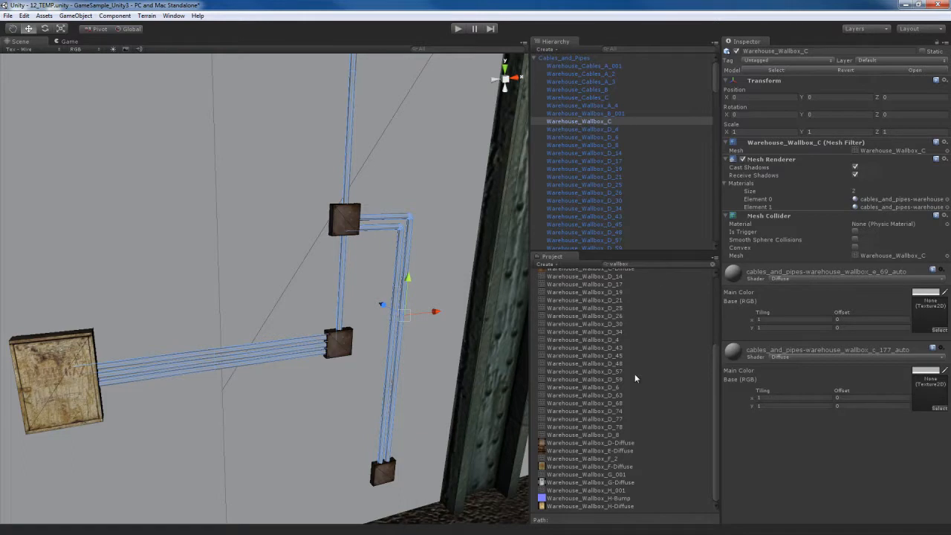
scroll(645, 382, up, 3)
scroll(645, 382, down, 3)
drag(591, 450, 919, 314)
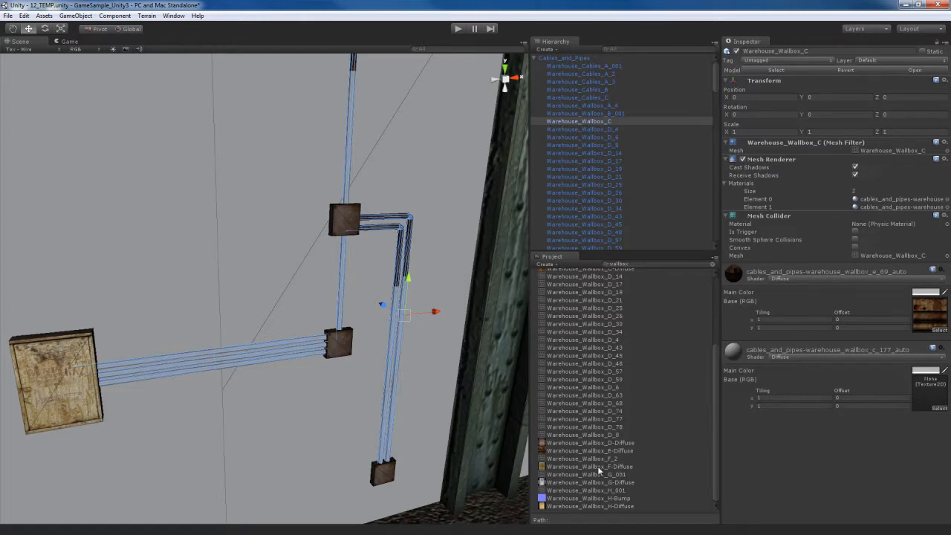
scroll(598, 470, up, 5)
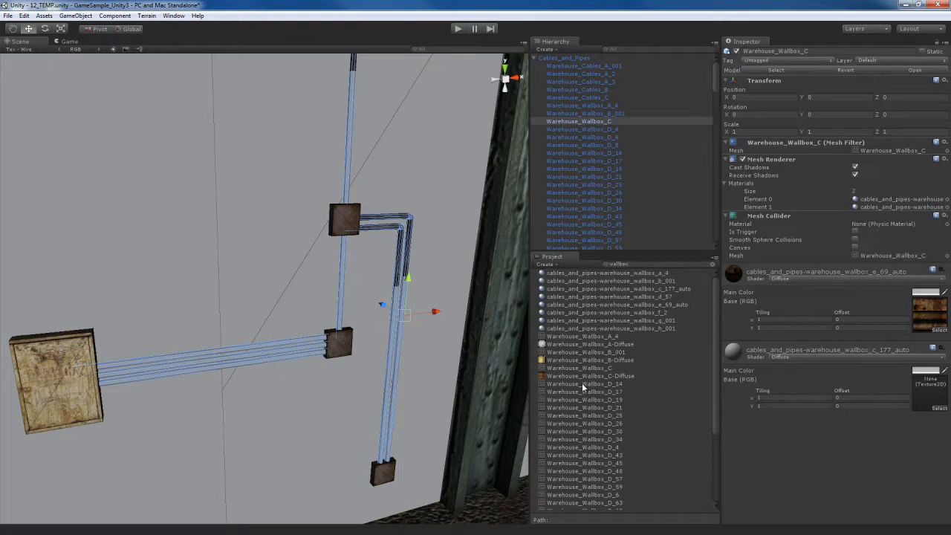
drag(585, 377, 922, 388)
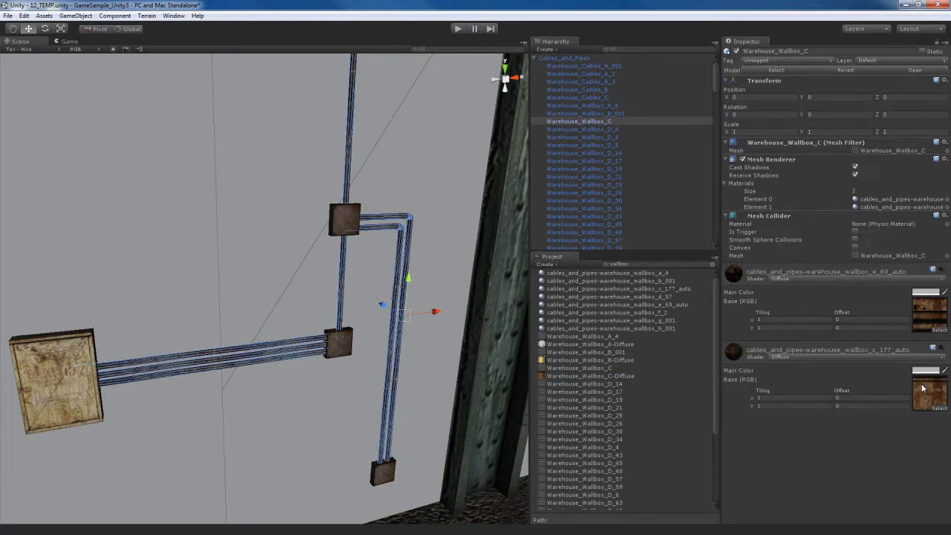
- Assign Warehouse_Wallbox_B-Diffuse as the base texture of the Warehouse_Wallbox_B_001 box below the vertical pipes
mouse_move(330, 367)
right_down()
mouse_move(325, 286)
mouse_move(423, 376)
mouse_move(248, 384)
mouse_move(409, 346)
mouse_move(339, 372)
right_up()
key(s)
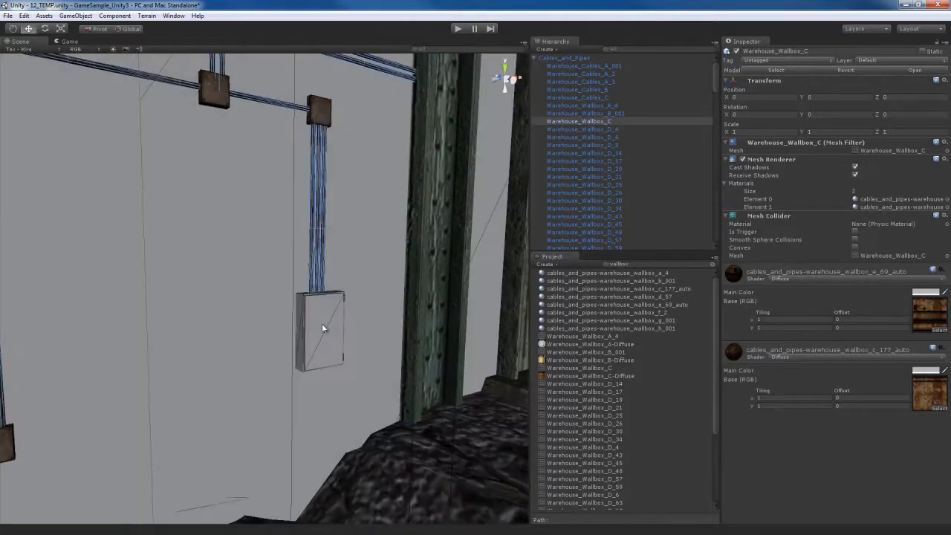
click(321, 324)
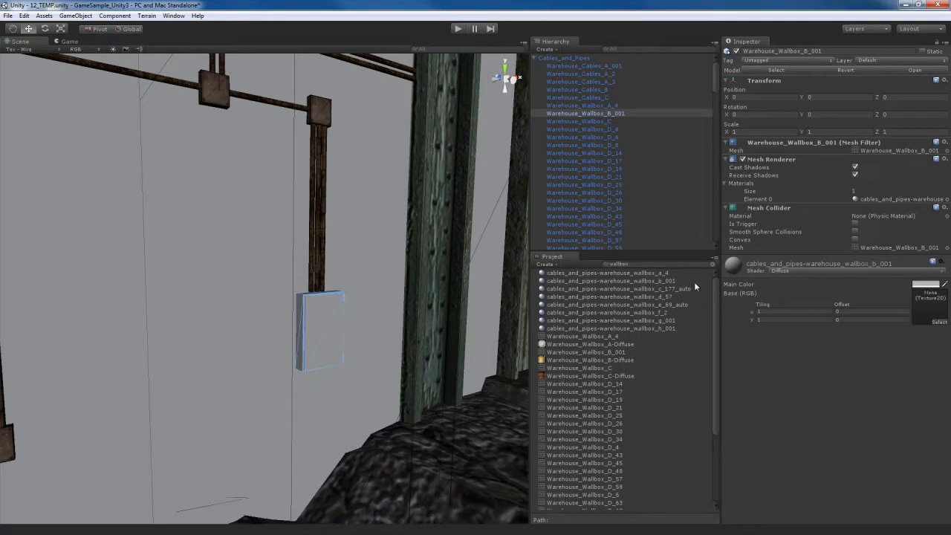
drag(592, 363, 938, 304)
- Assign Warehouse_Wallbox_F-Diffuse as the base texture of the flat Warehouse_Wallbox_F_2 panel on the wall
right_drag(374, 344, 229, 354)
click(321, 334)
key(f)
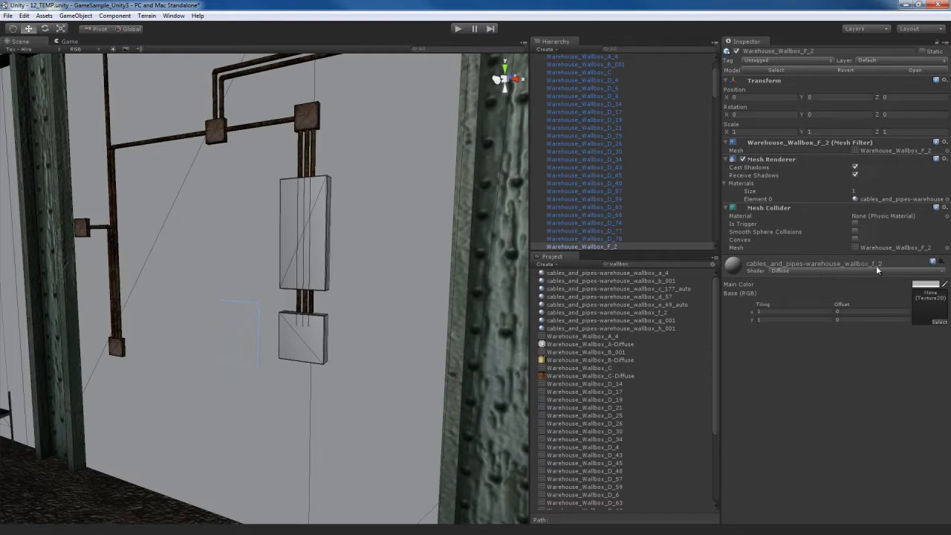
scroll(618, 431, down, 5)
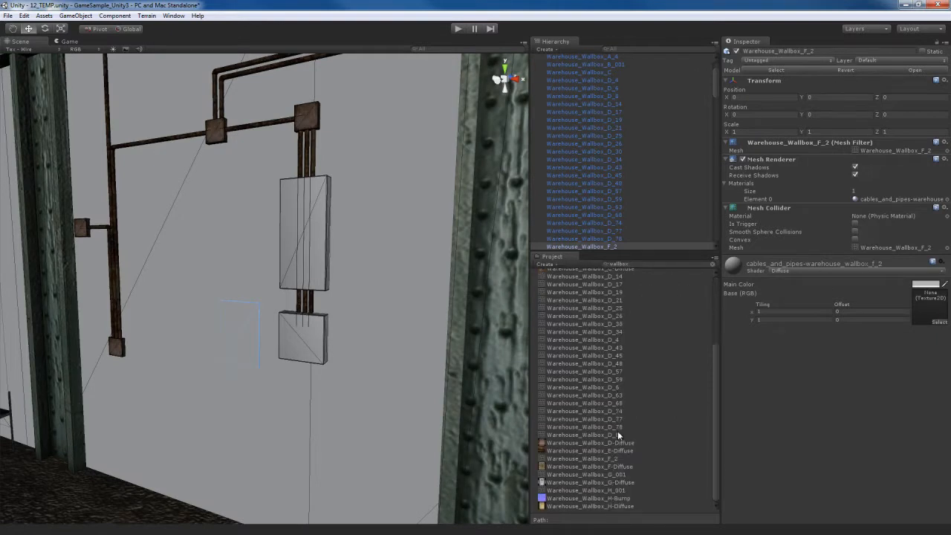
drag(586, 467, 926, 307)
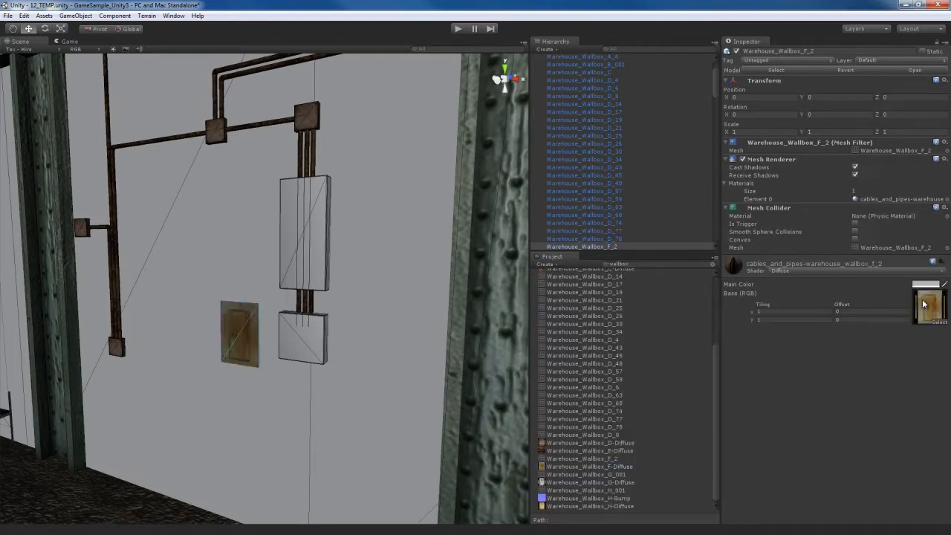
- Assign Warehouse_Wallbox_A-Diffuse as the base texture of the square Warehouse_Wallbox_A_4 box beside the F_2 panel
click(310, 341)
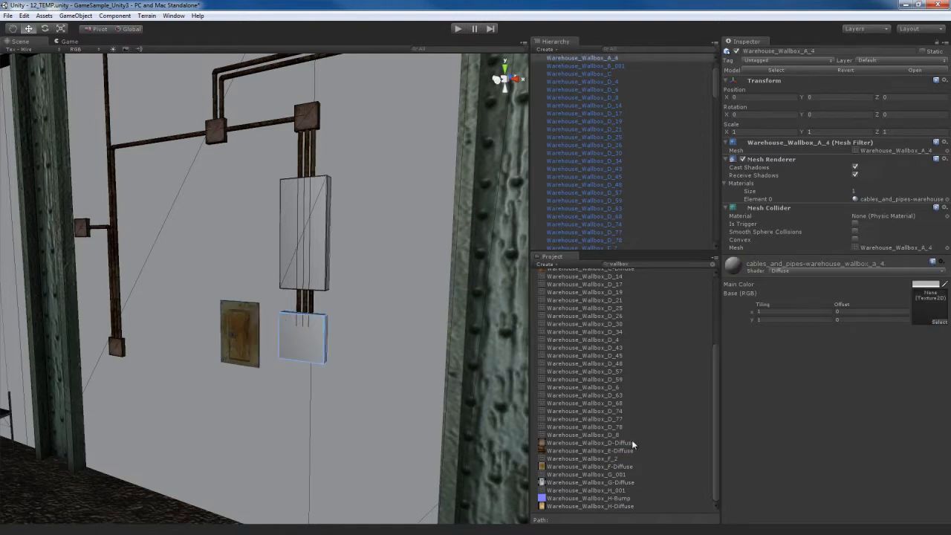
scroll(607, 454, up, 5)
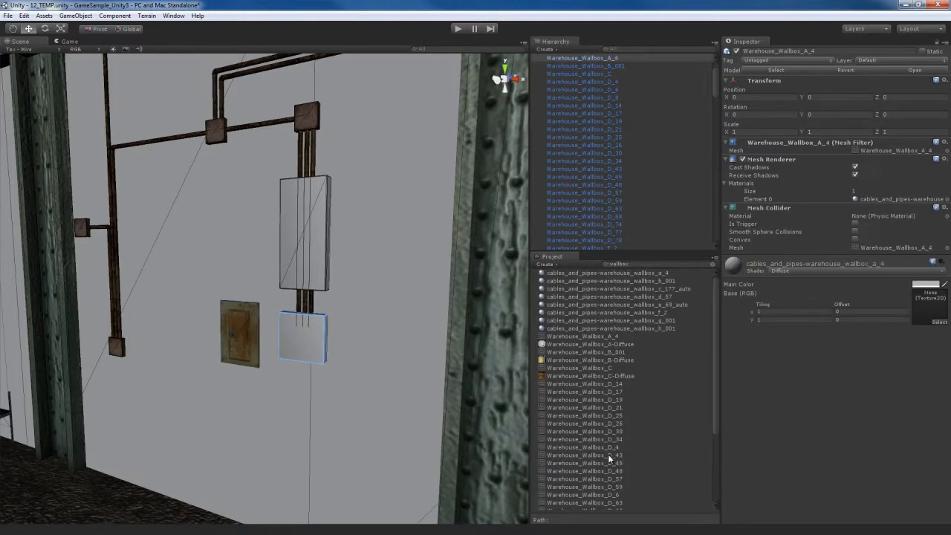
drag(593, 342, 929, 304)
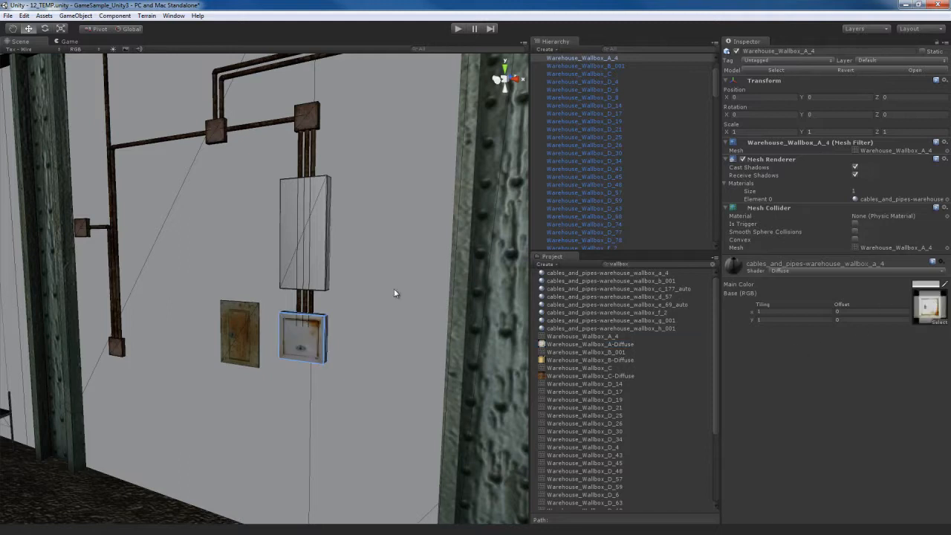
- Assign Warehouse_Wallbox_G-Diffuse as the base texture of the tall Warehouse_Wallbox_G_001 box above the A_4 box
click(300, 250)
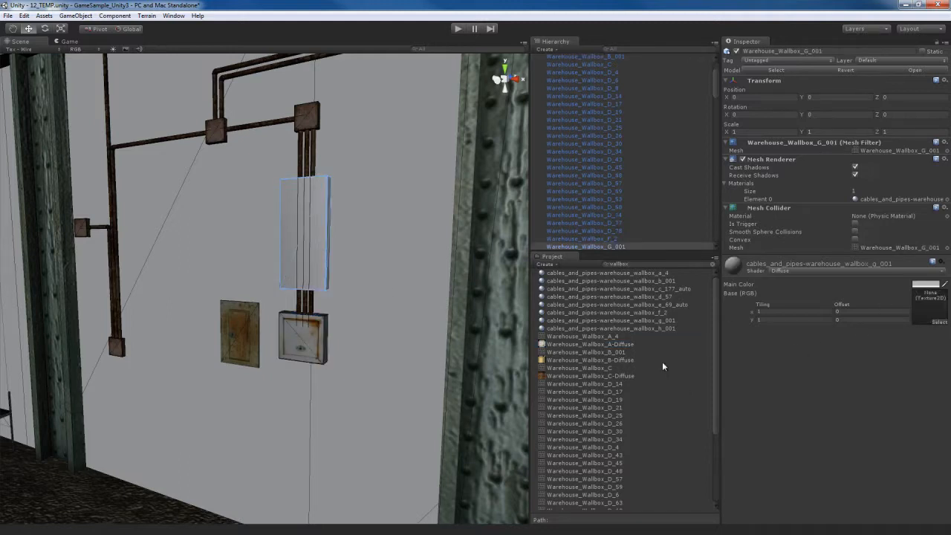
scroll(600, 415, down, 5)
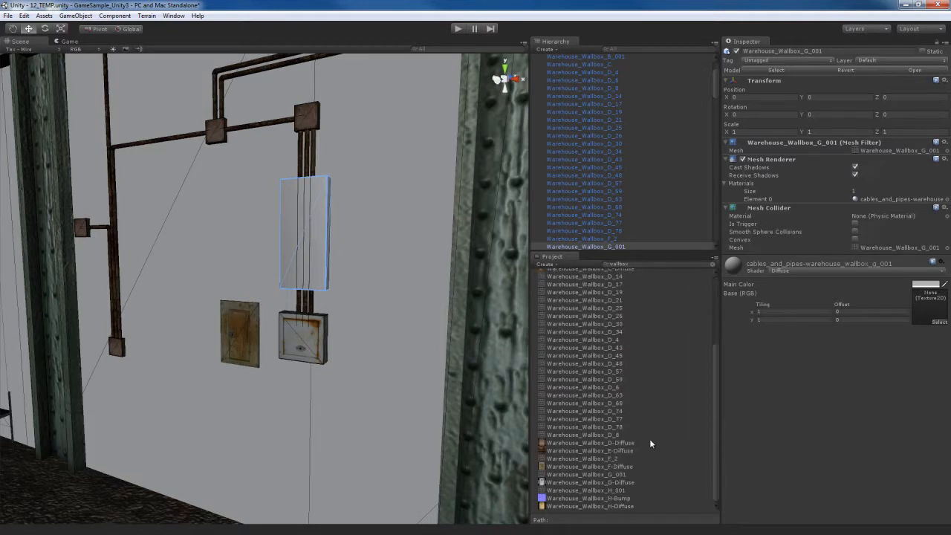
drag(600, 483, 931, 301)
key(s)
right_drag(375, 326, 301, 366)
key(w)
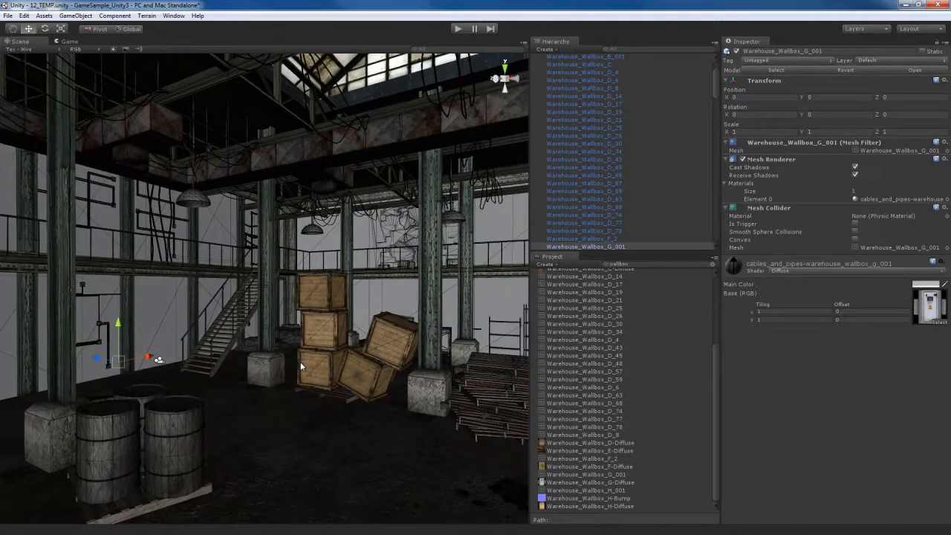